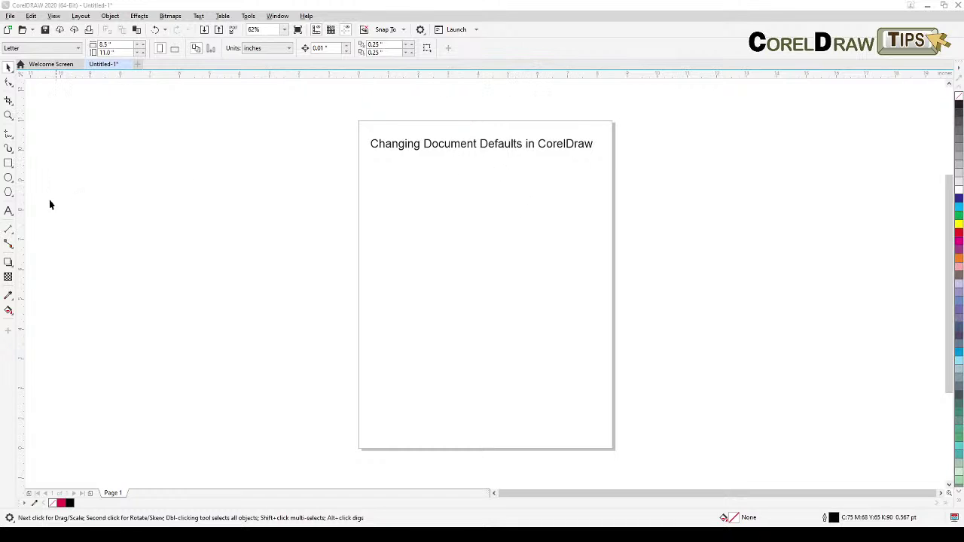
Place a short sample name as artistic text in the default Arial 12 pt on the page and delete it again.
click(8, 212)
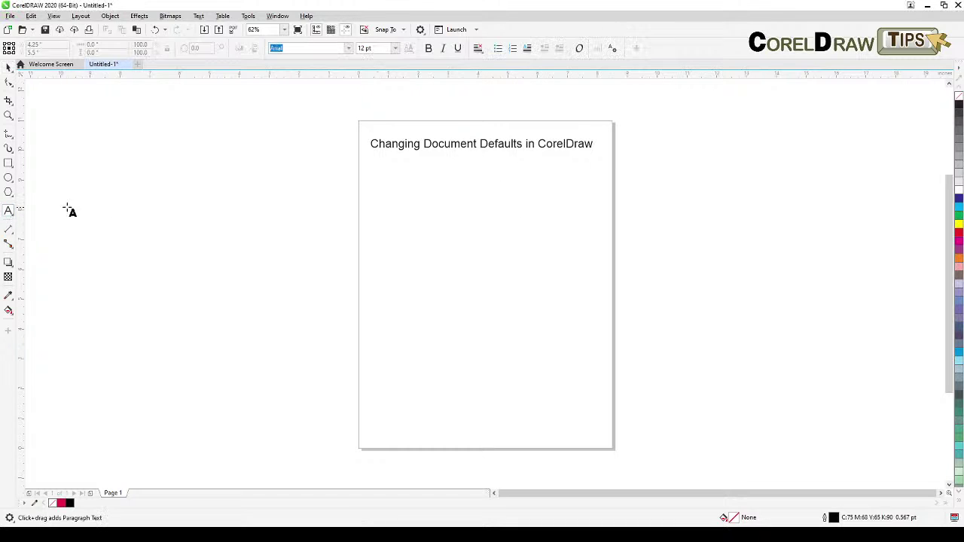
click(426, 227)
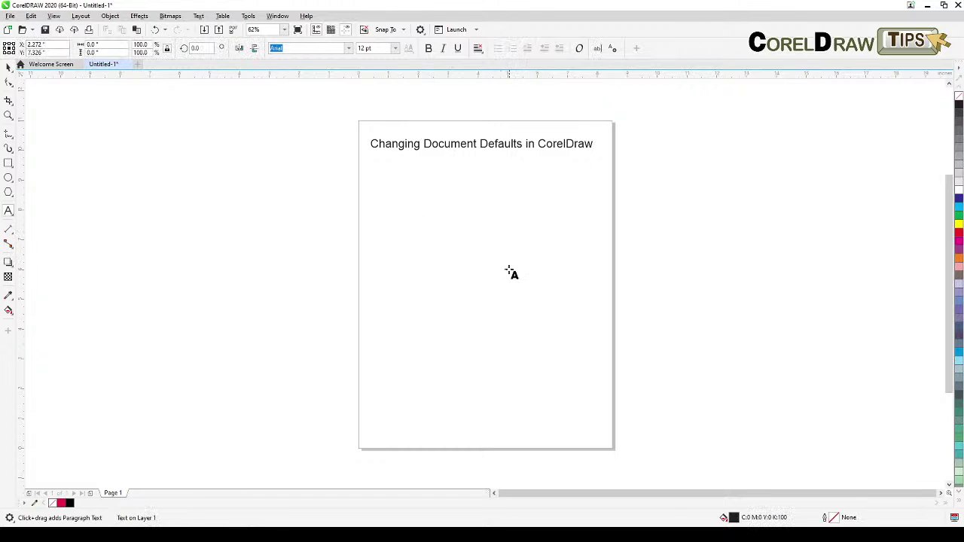
text(Arial)
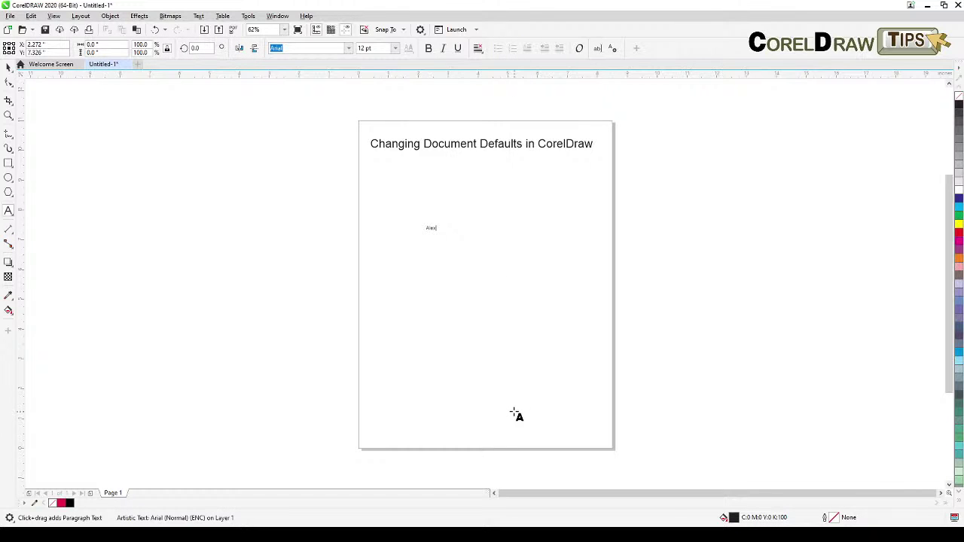
key(ctrl+a)
click(9, 68)
click(9, 68)
click(9, 68)
click(36, 68)
drag(271, 201, 482, 284)
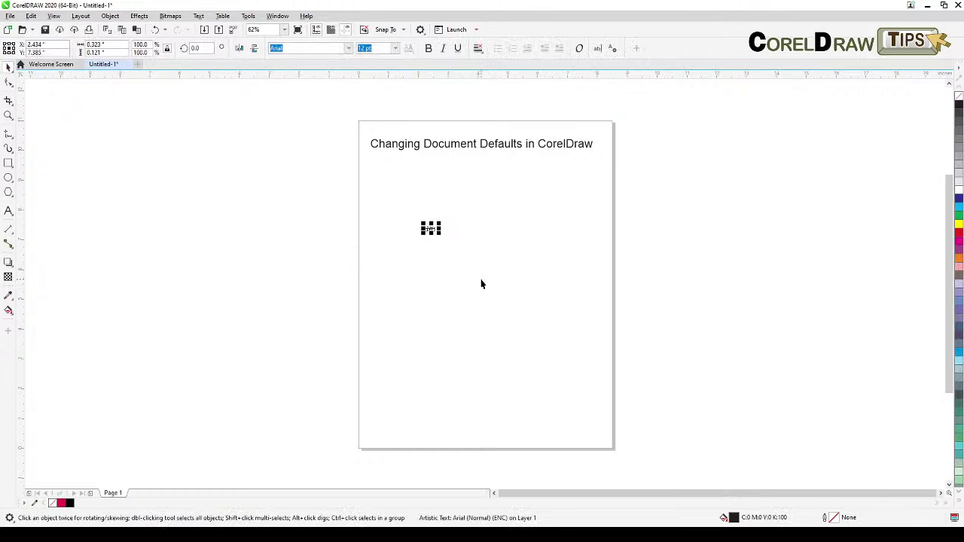
key(Delete)
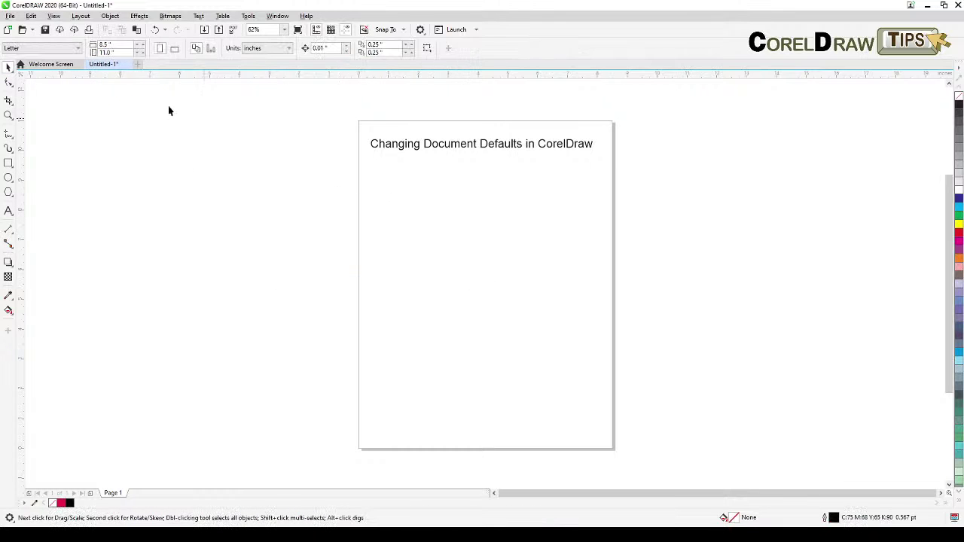
Set the page size to 72 inches wide by 36 inches high.
double_click(117, 46)
text(72)
double_click(113, 53)
text(36)
key(Return)
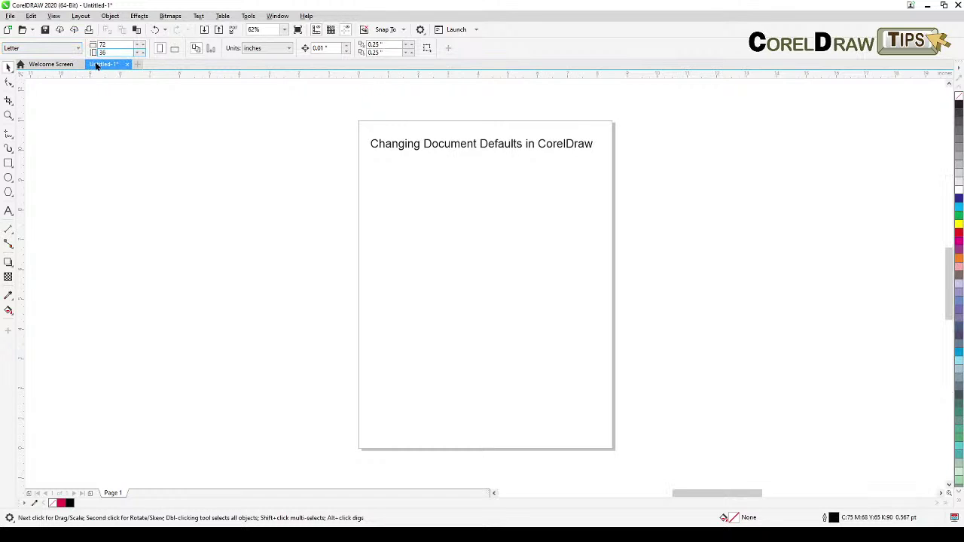
Delete the title text "Changing Document Defaults in CorelDraw" from the page.
key(shift+F4)
drag(343, 194, 553, 273)
key(Delete)
Add the artistic text "Happy" in the upper part of the page and enlarge it to about 188 pt.
click(8, 211)
click(299, 199)
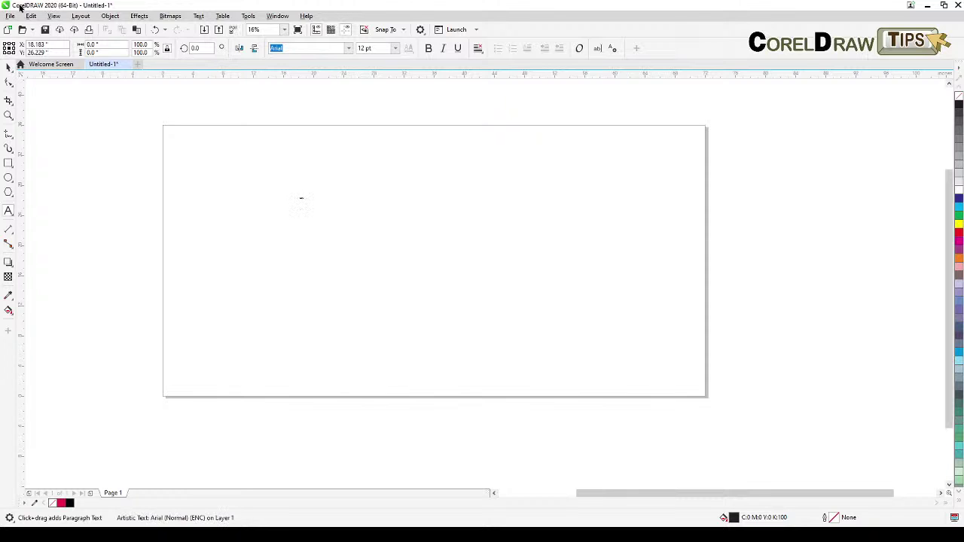
key(ctrl+v)
click(9, 69)
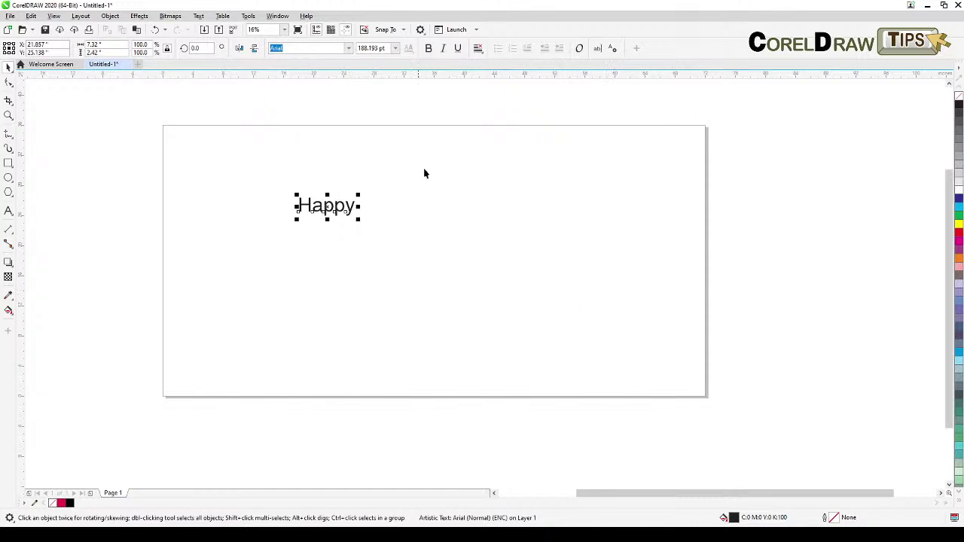
click(562, 238)
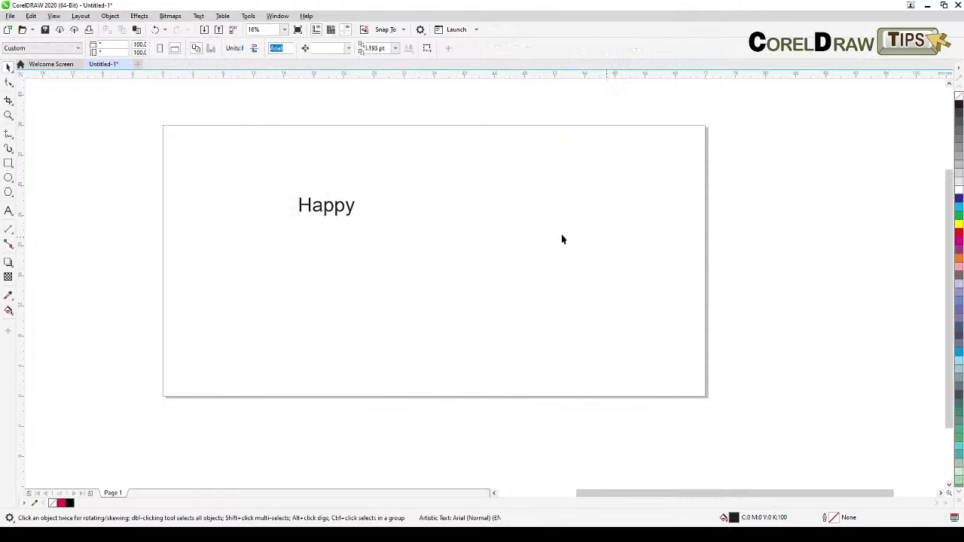
Move the "Happy" text close to the page's upper-left corner and deselect it.
click(336, 207)
drag(336, 210, 236, 170)
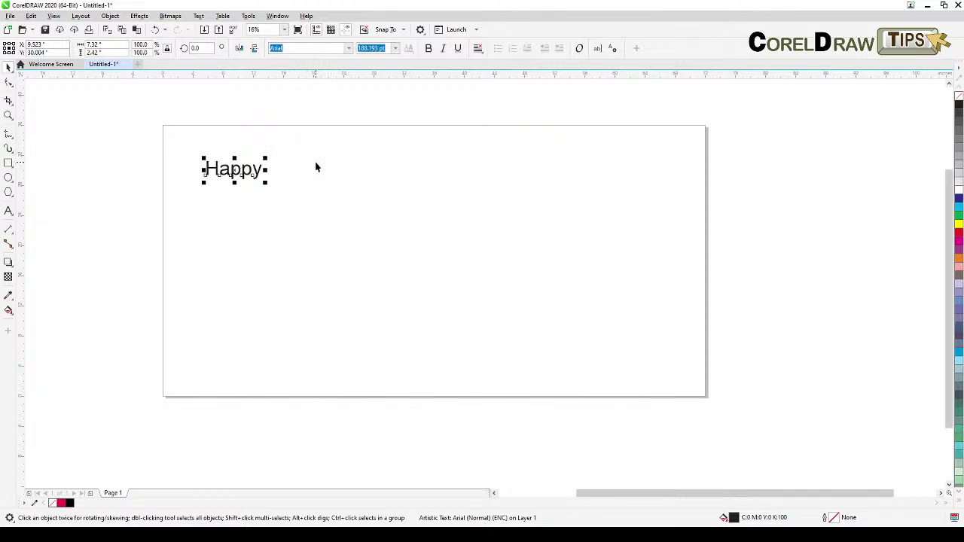
key(Escape)
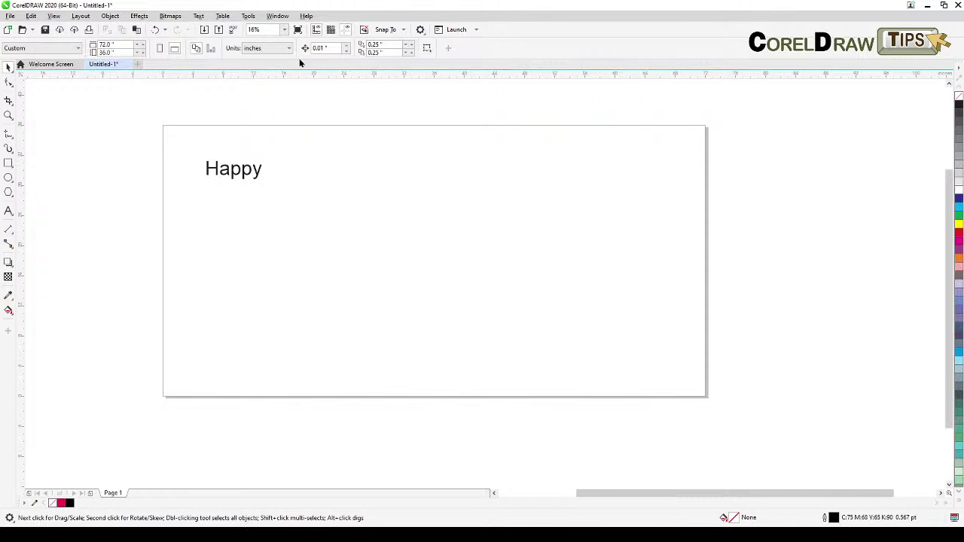
Delete the "Happy" text from the page.
click(257, 176)
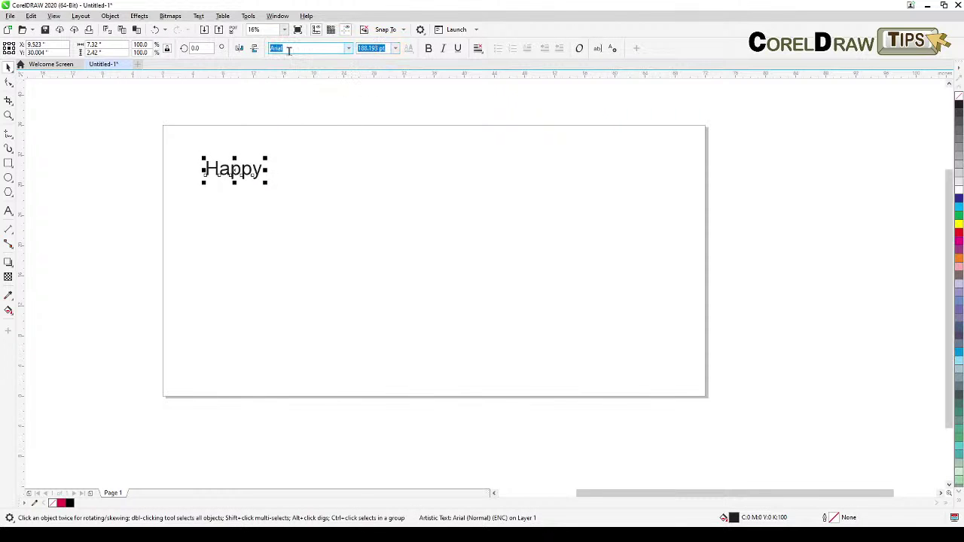
click(311, 114)
click(256, 176)
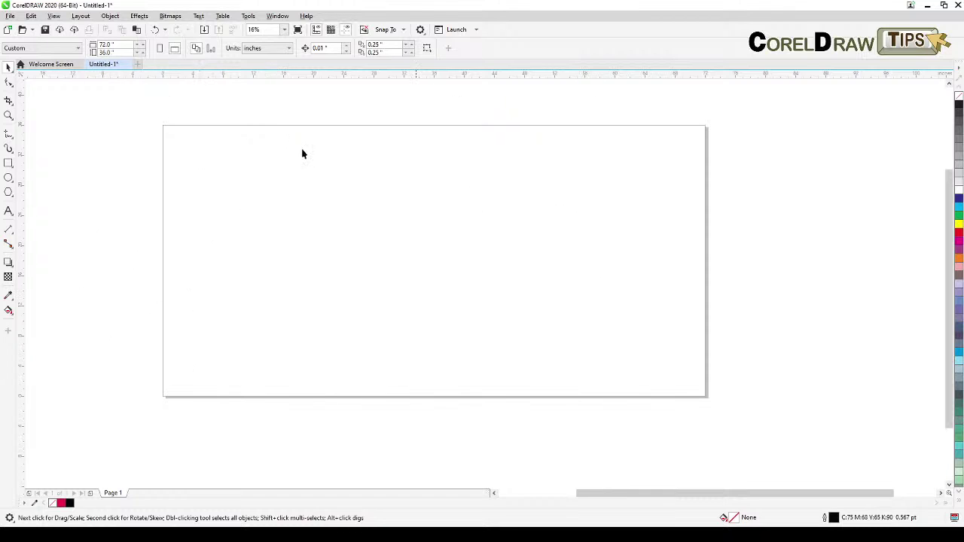
Set the document's default font to Roboto Condensed for both Artistic Text and Paragraph Text, with no object selected.
click(8, 211)
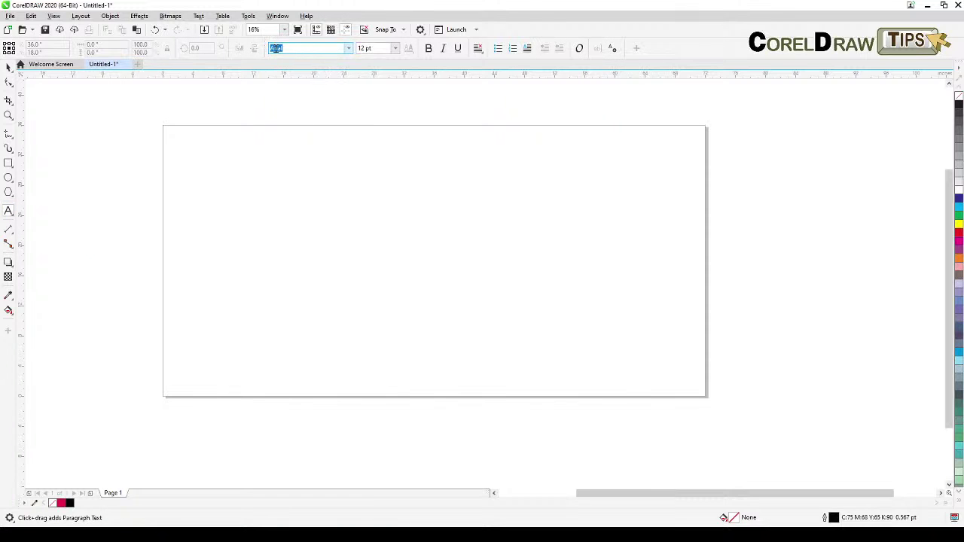
click(346, 49)
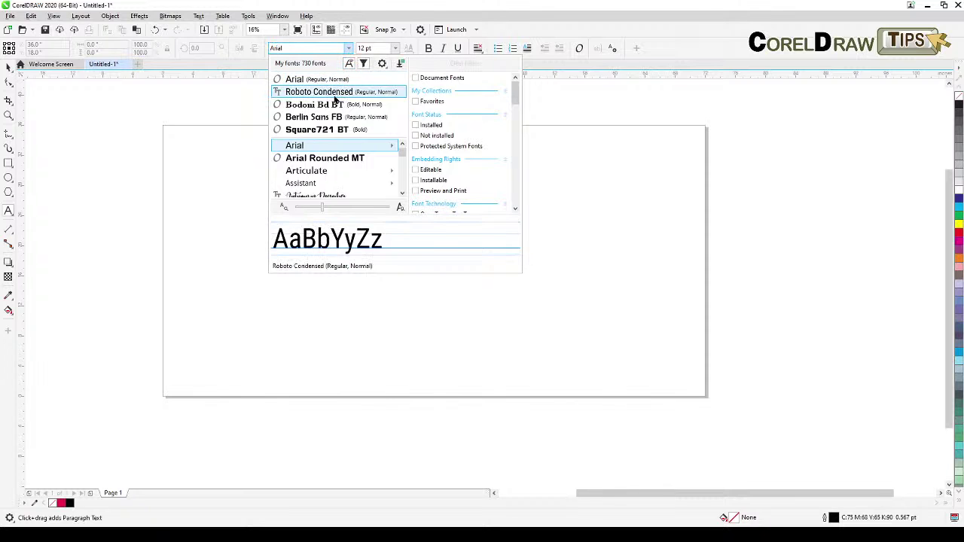
click(329, 96)
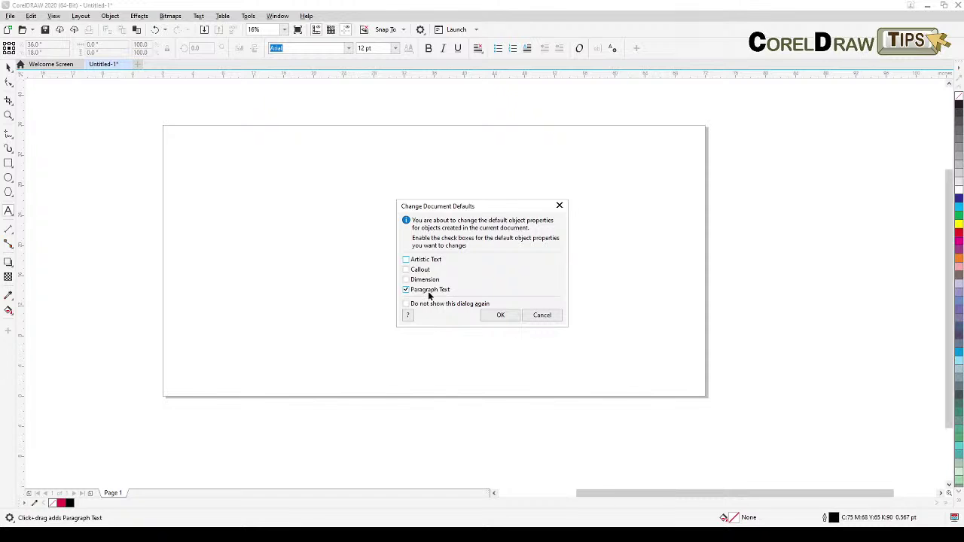
click(406, 260)
click(510, 316)
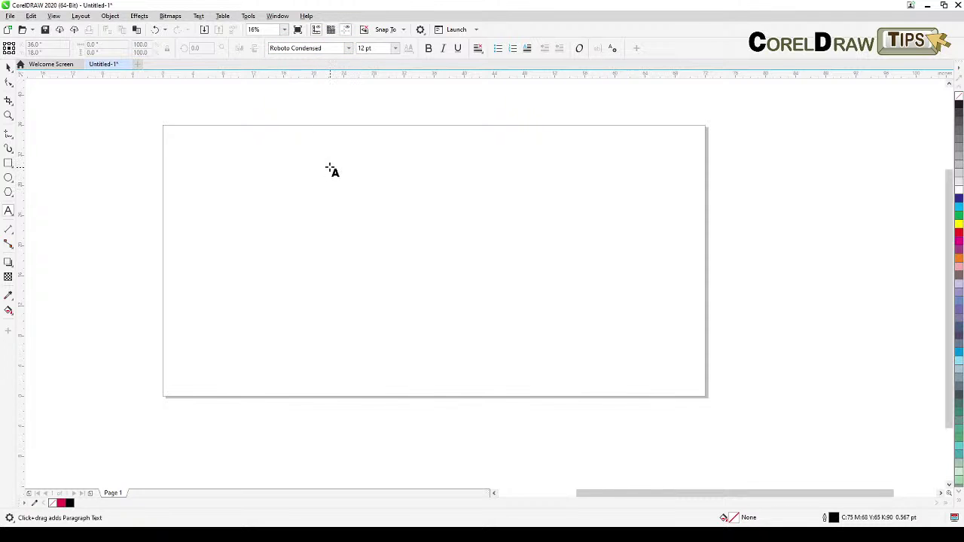
Set the document's default font size to 200 pt for both Artistic Text and Paragraph Text.
click(395, 50)
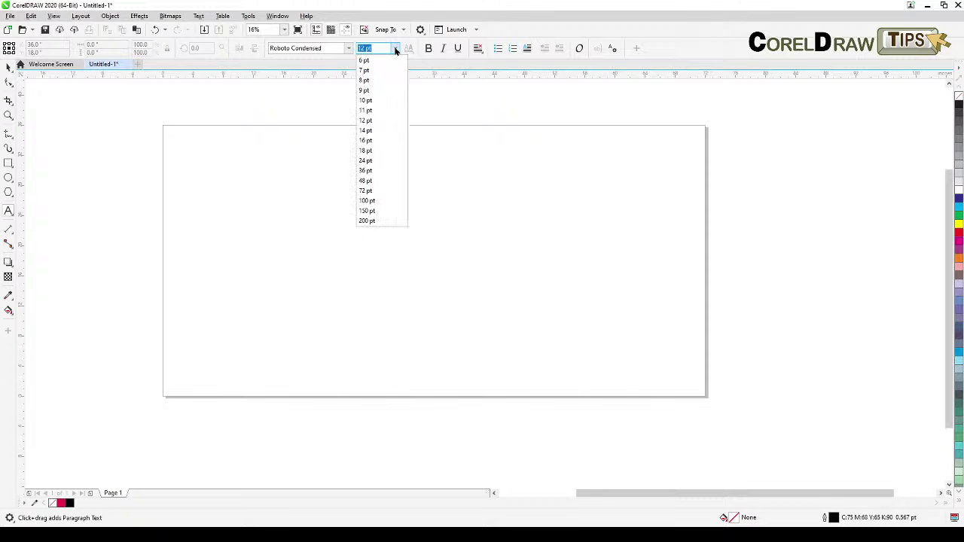
click(375, 222)
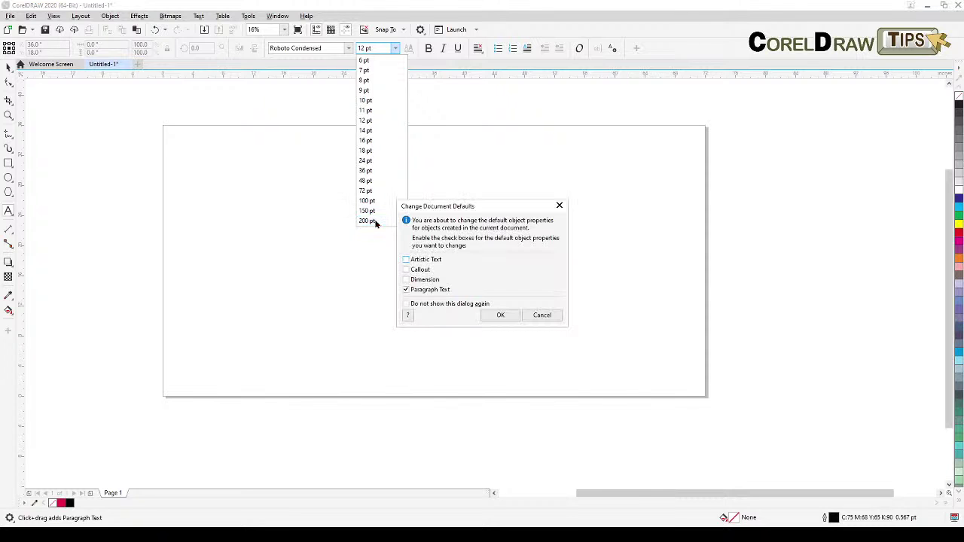
click(433, 261)
click(499, 316)
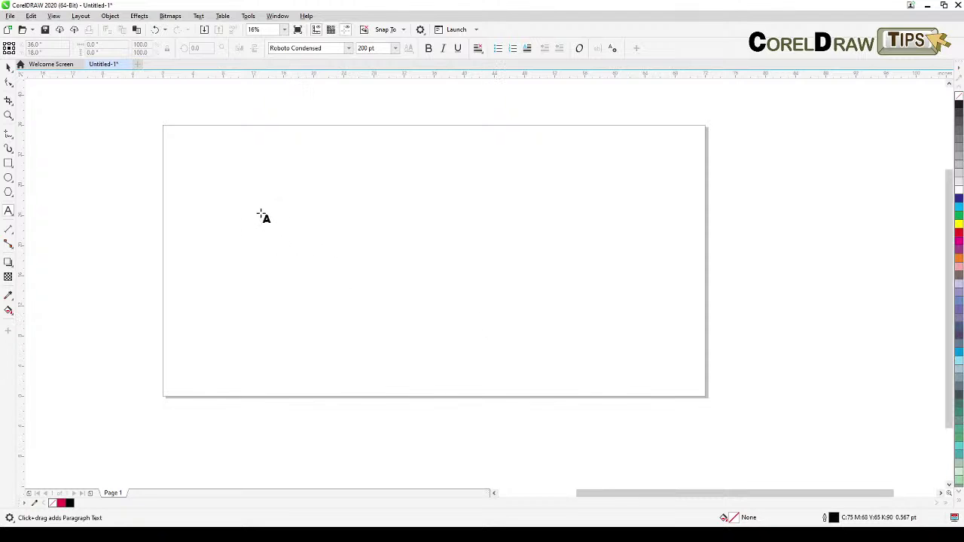
Test the new text defaults by adding a sample name in capitals near the page's upper-left corner.
click(202, 159)
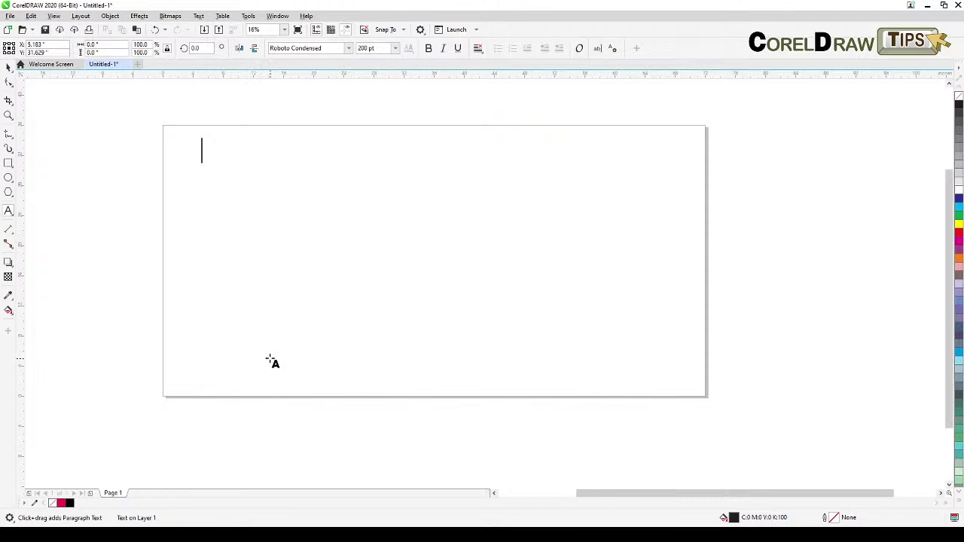
text(A)
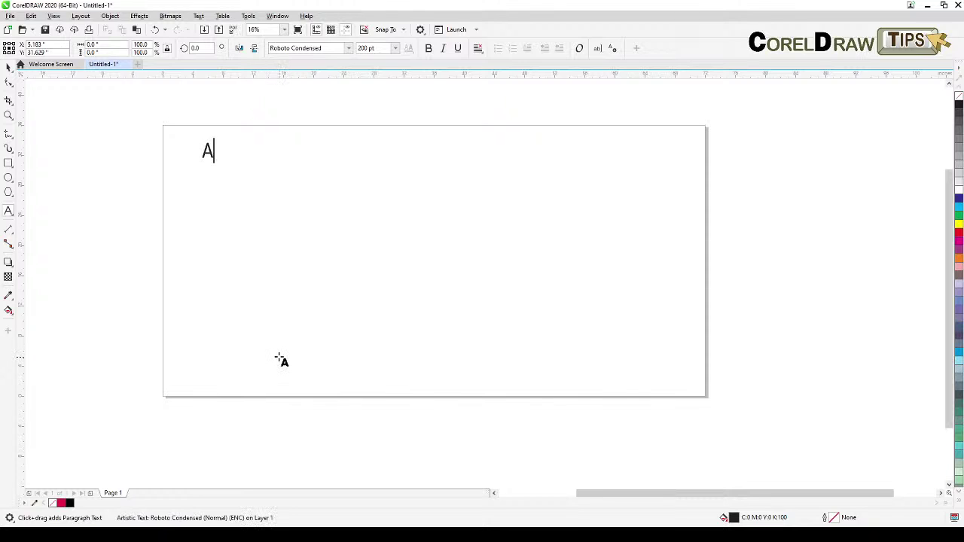
text(LEX)
key(Escape)
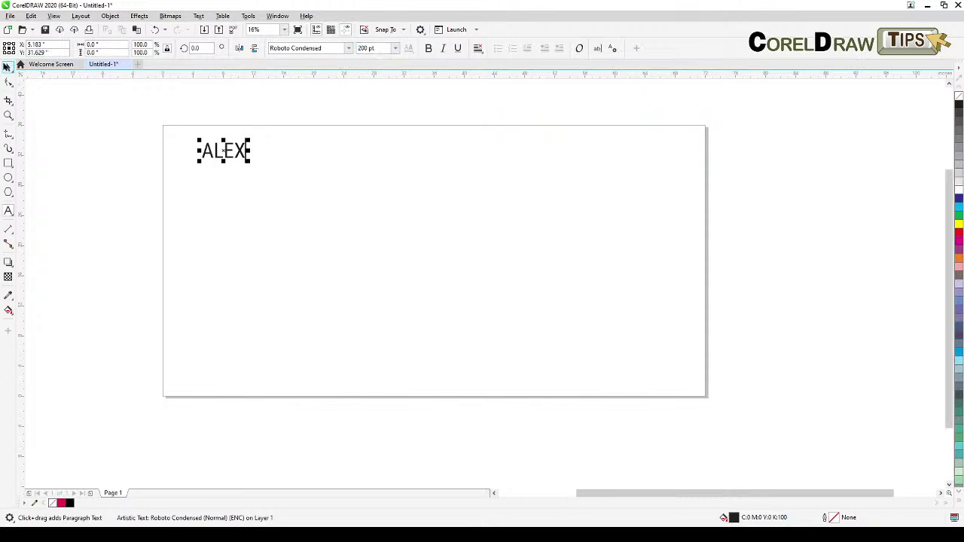
click(7, 67)
click(183, 187)
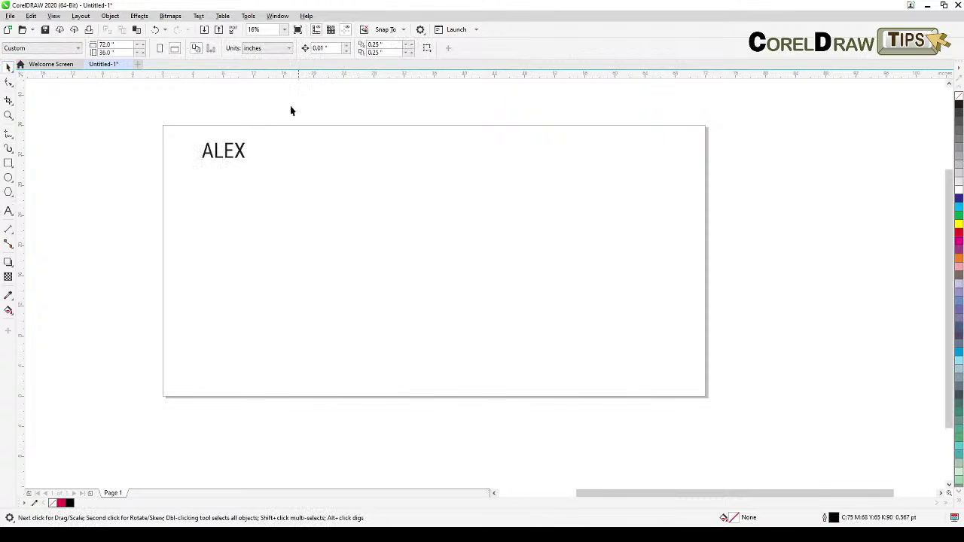
drag(143, 165, 330, 210)
Save the current document settings, including Page Size and Default Object Properties, as the new document defaults.
click(246, 17)
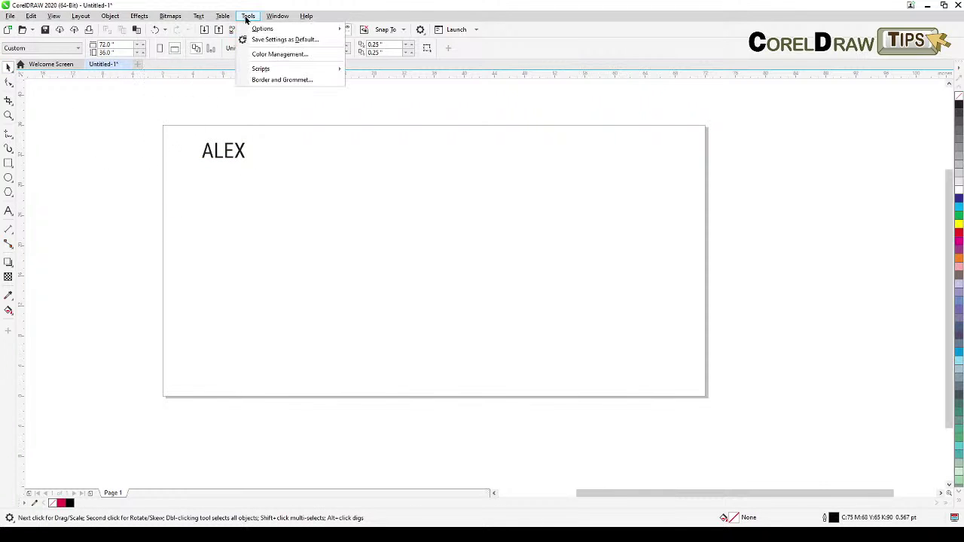
click(286, 40)
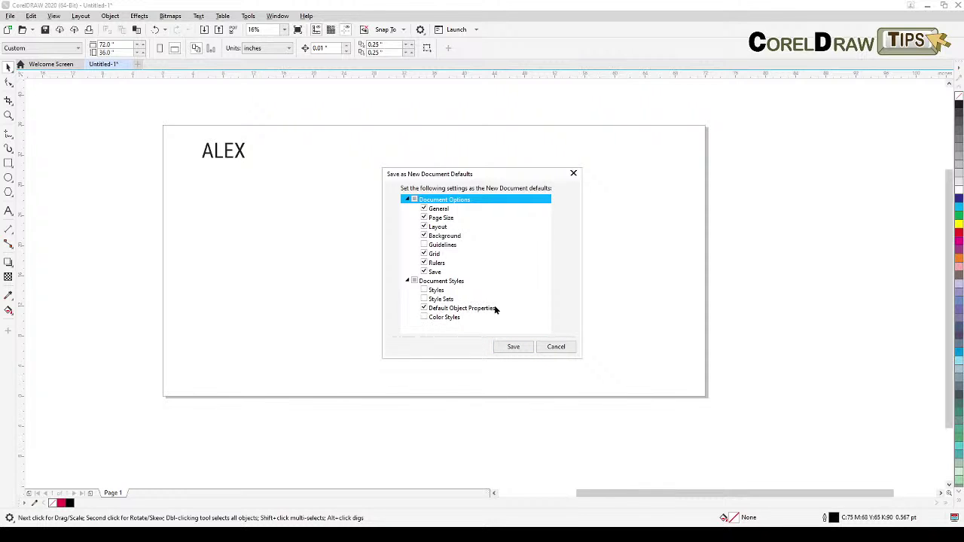
click(516, 348)
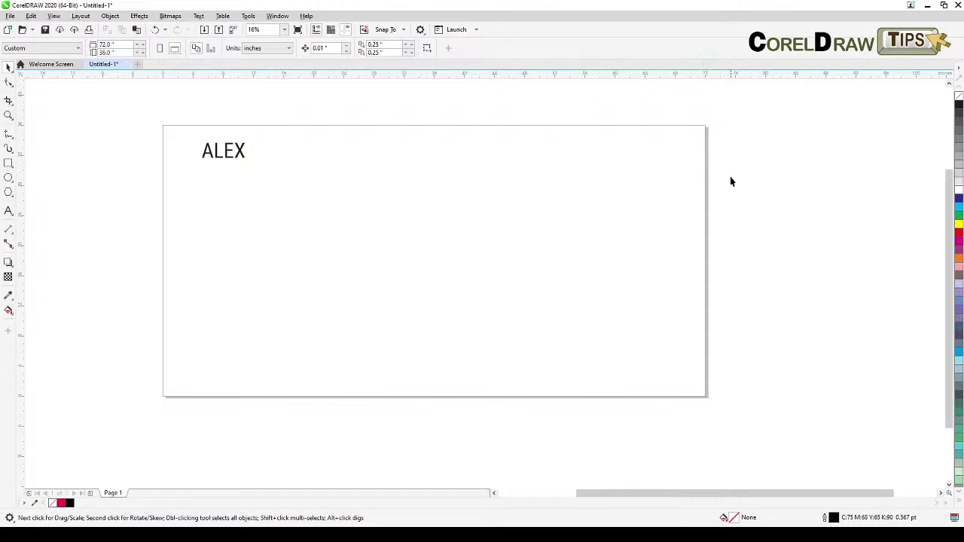
Exit CorelDRAW without saving the changes to the untitled document.
click(958, 10)
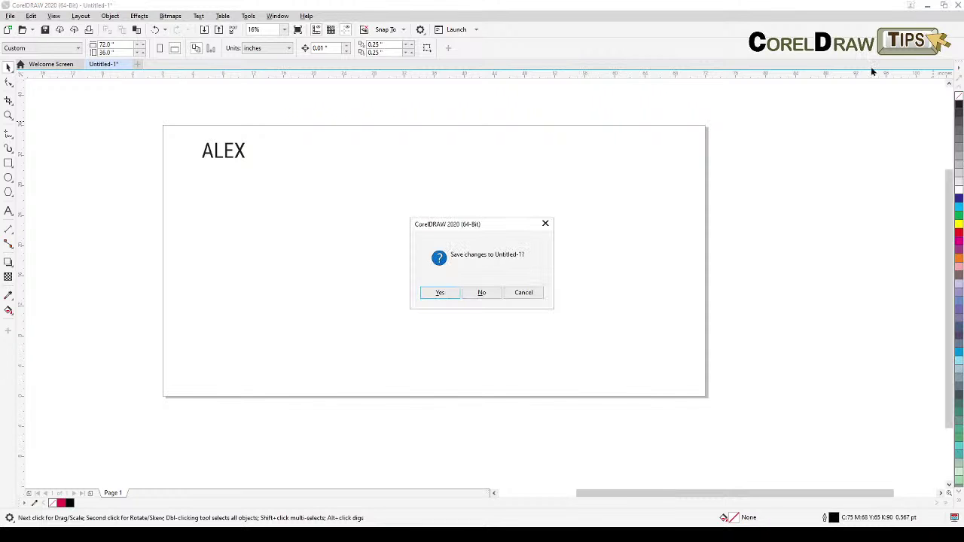
click(482, 293)
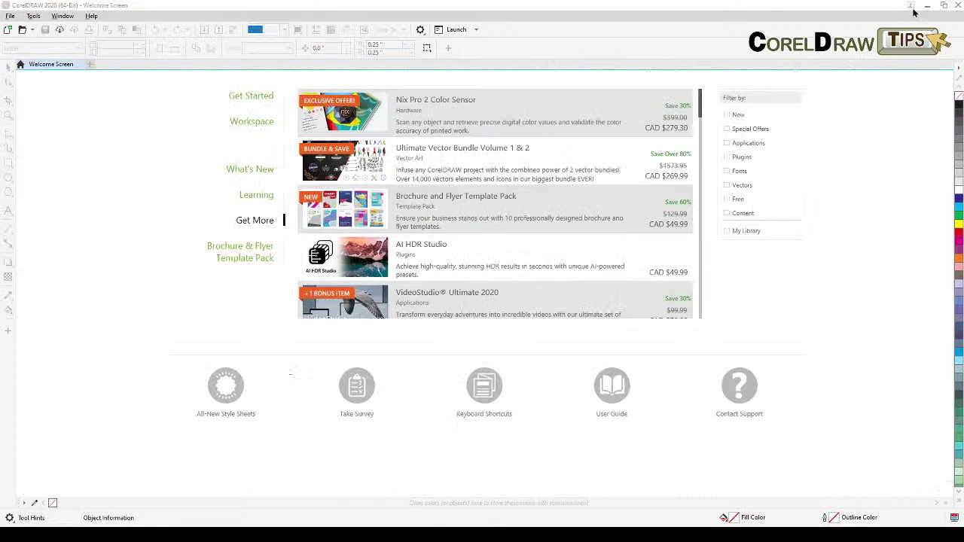
click(958, 6)
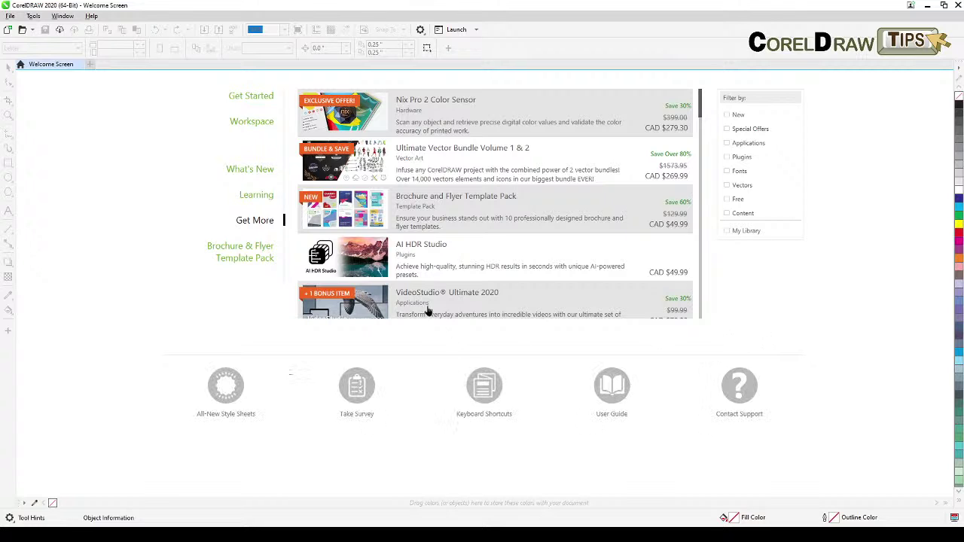
Create a new document with a page 72 inches wide and 36 inches high.
click(8, 31)
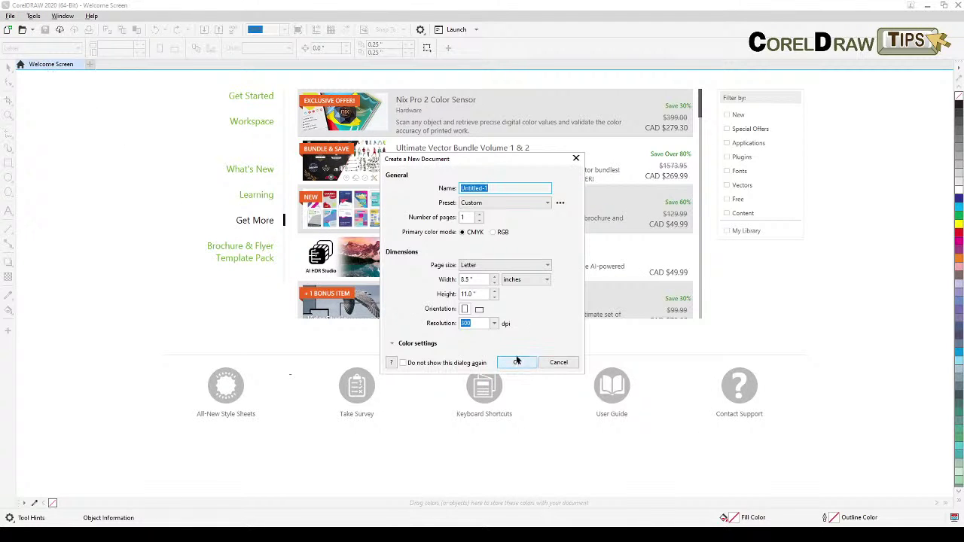
click(472, 280)
double_click(472, 280)
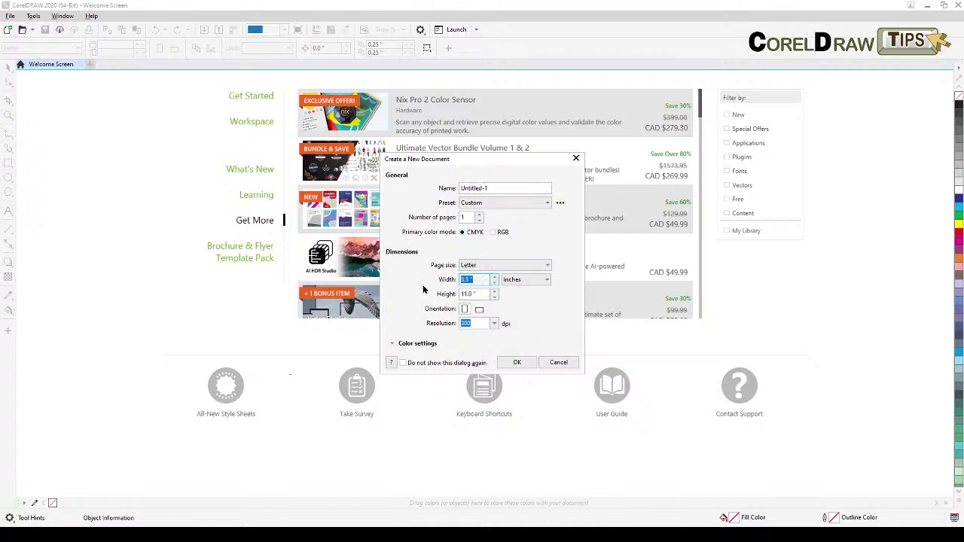
text(72)
key(Tab)
text(36)
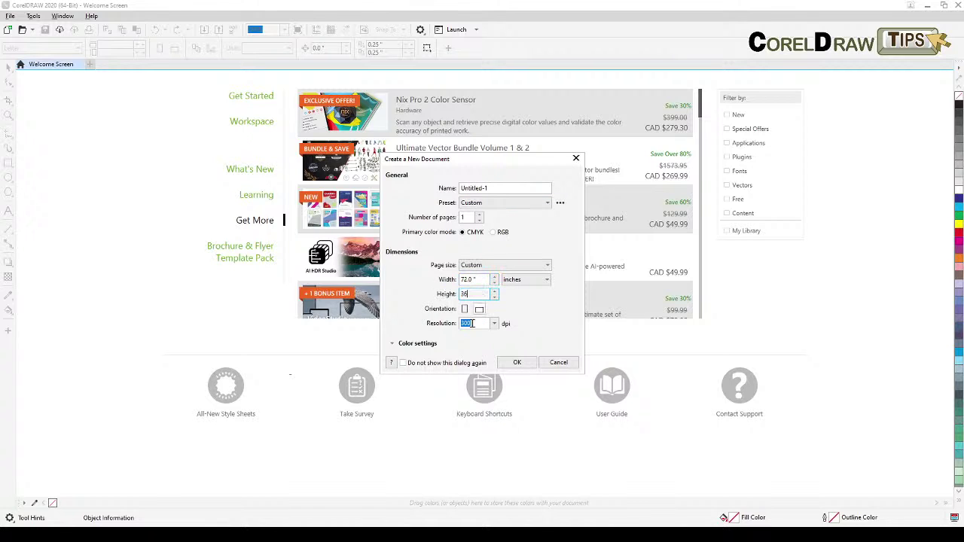
click(517, 363)
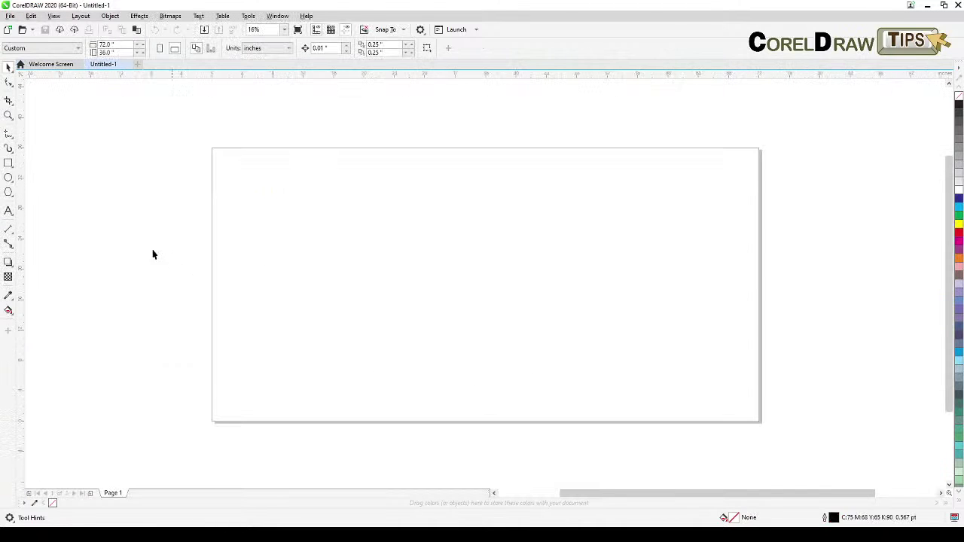
Add a sample name in capitals near the page's upper-left corner to check the default font and size.
click(8, 212)
click(256, 190)
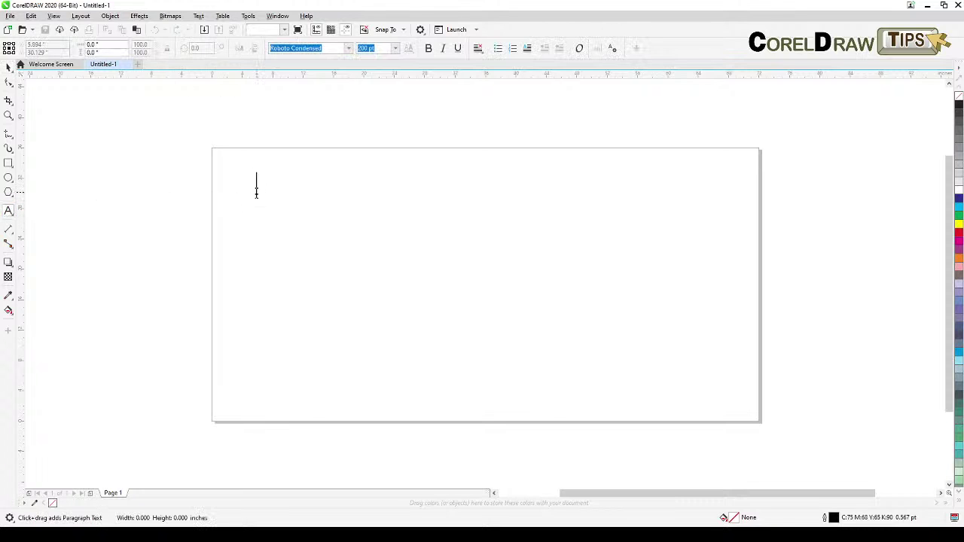
text(AL)
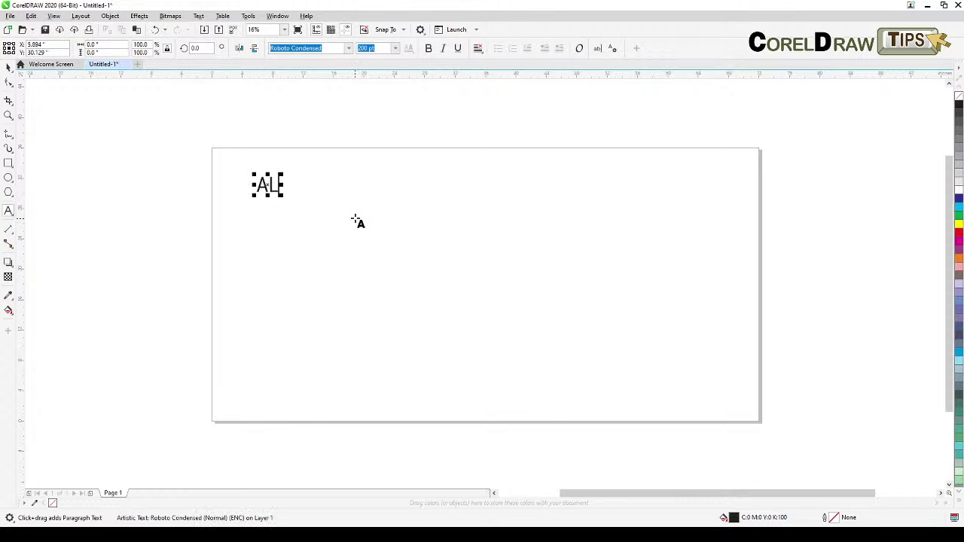
text(EX)
click(7, 68)
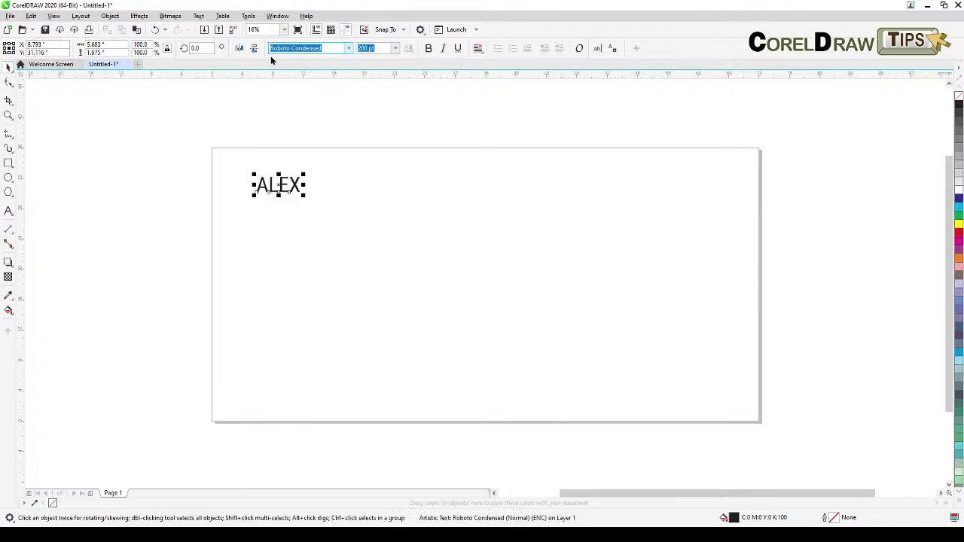
click(378, 48)
click(202, 146)
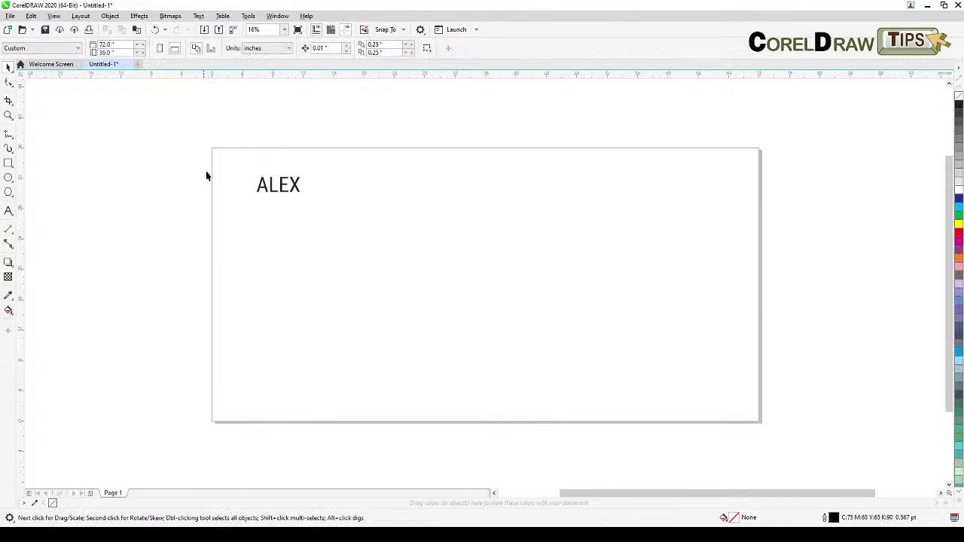
Move the sample name slightly closer to the page's upper-left corner and deselect it.
click(269, 190)
drag(269, 189, 260, 189)
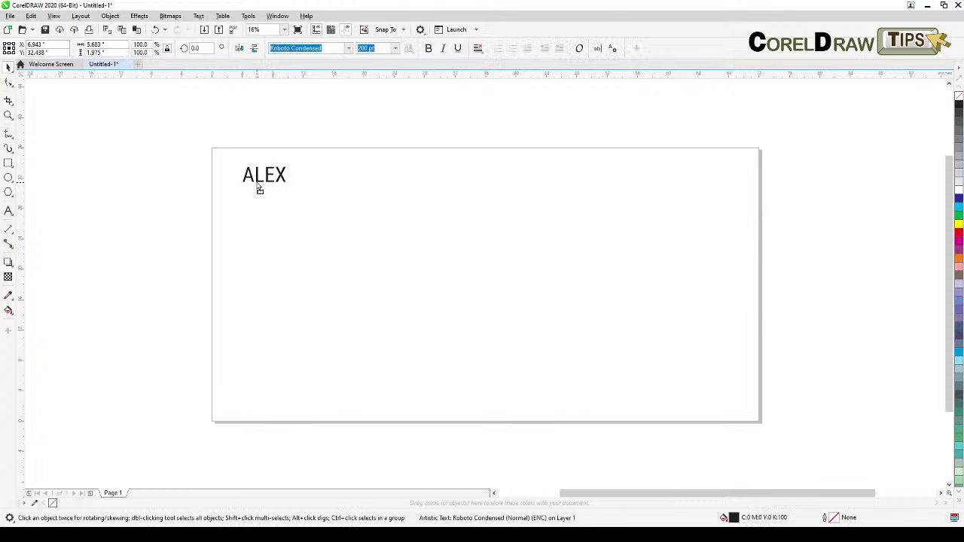
click(184, 288)
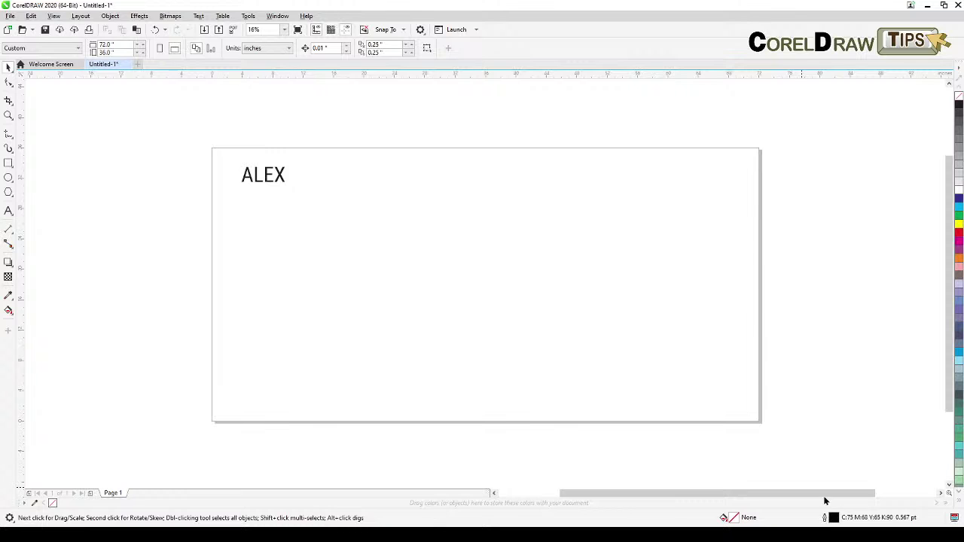
Open the default outline settings for Artistic Text and Graphic objects and set the outline width to 24 pt.
double_click(825, 519)
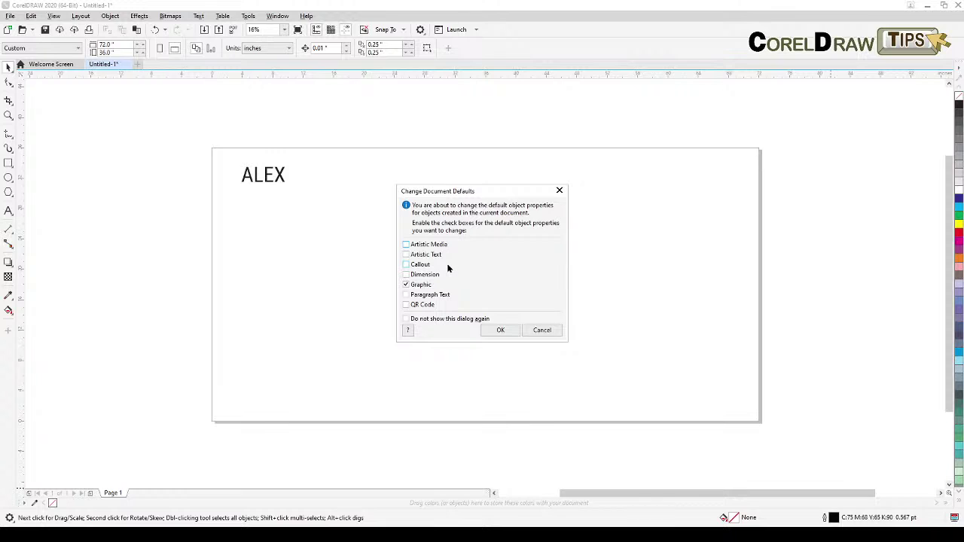
click(407, 257)
click(501, 329)
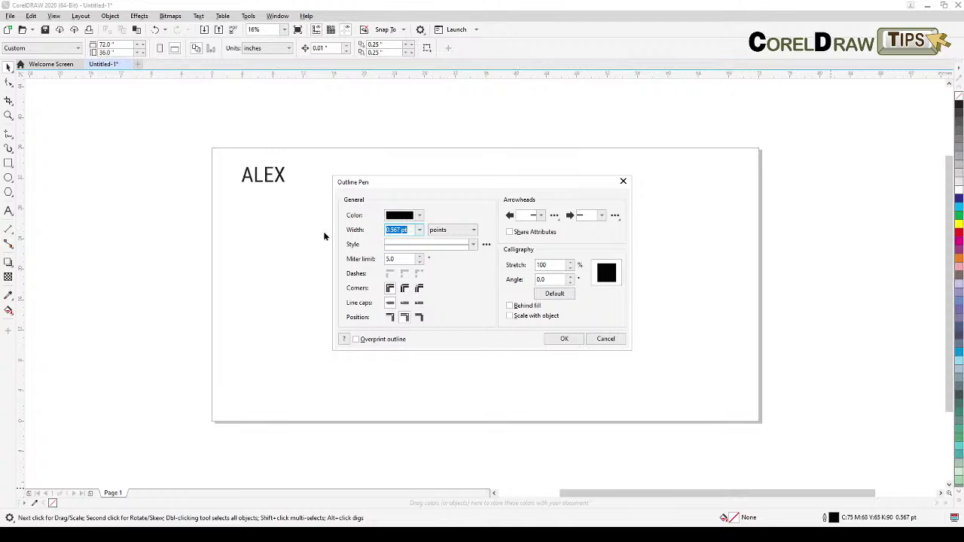
click(420, 232)
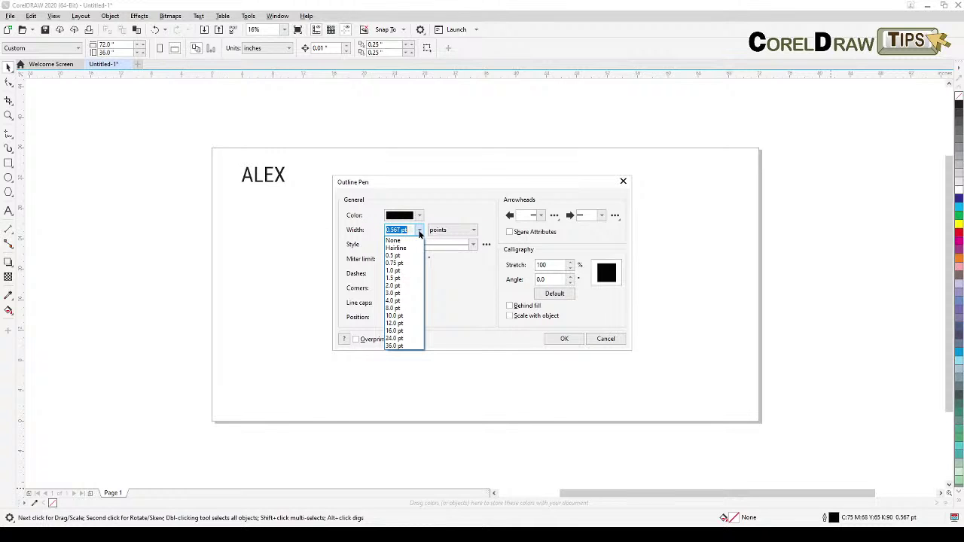
click(399, 339)
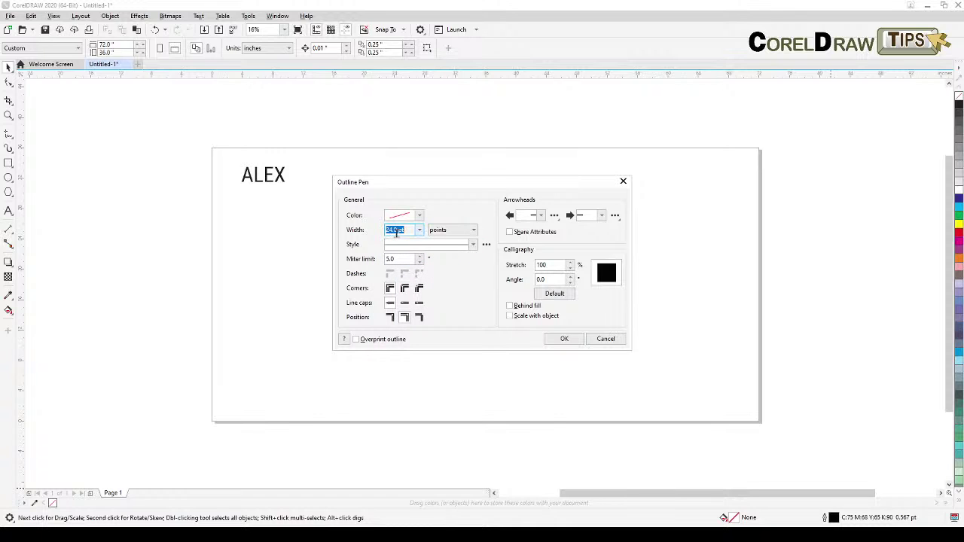
Set the default outline color to red with CMYK values 0, 100, 100, 0 and apply the outline settings.
click(419, 216)
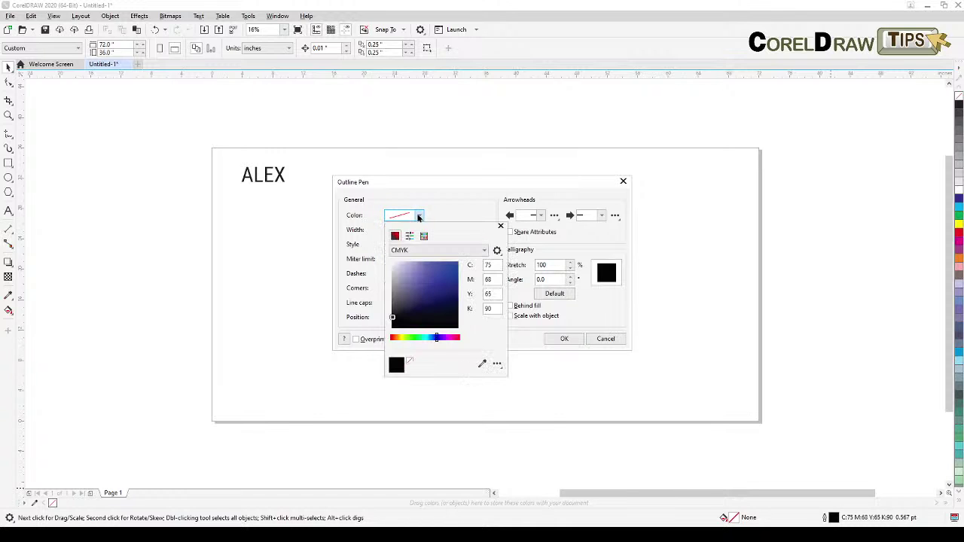
click(393, 337)
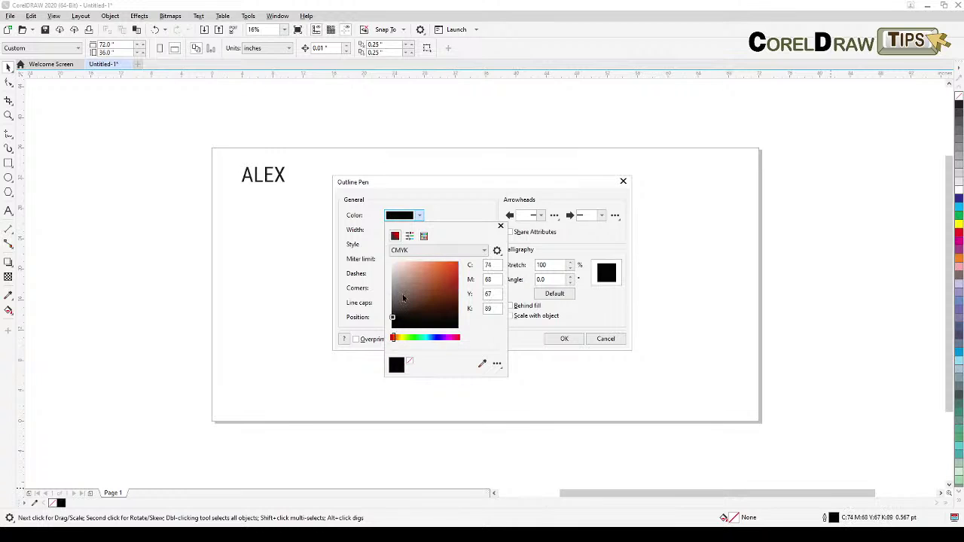
click(398, 278)
drag(395, 339, 384, 340)
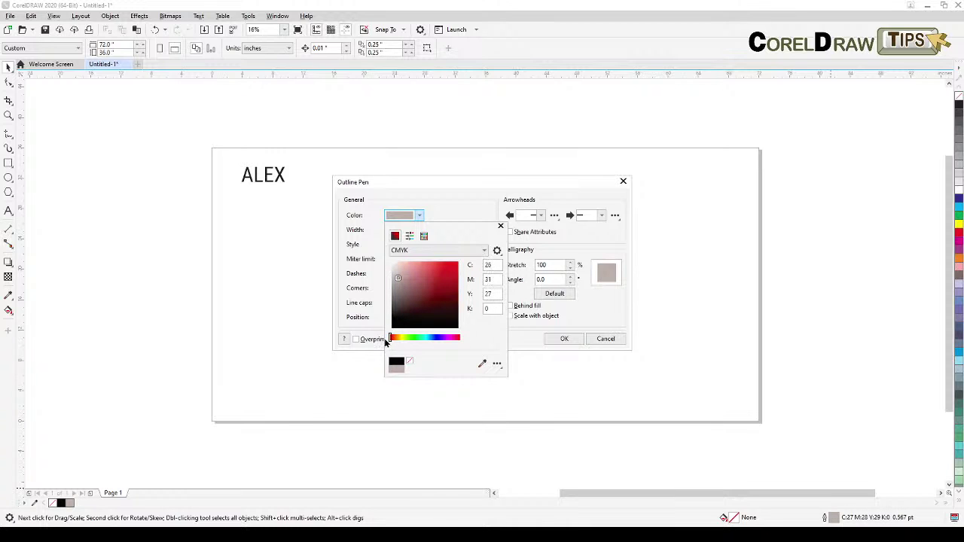
click(452, 270)
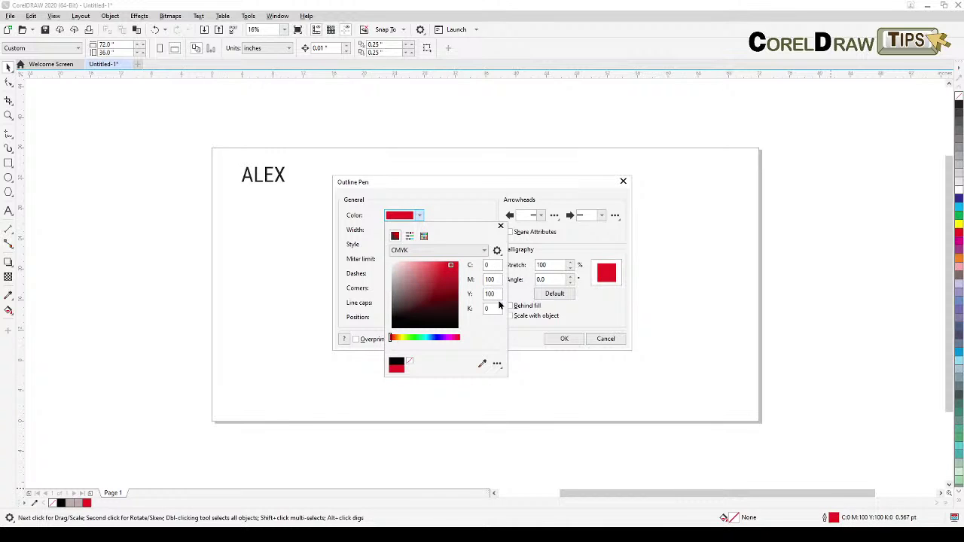
click(528, 333)
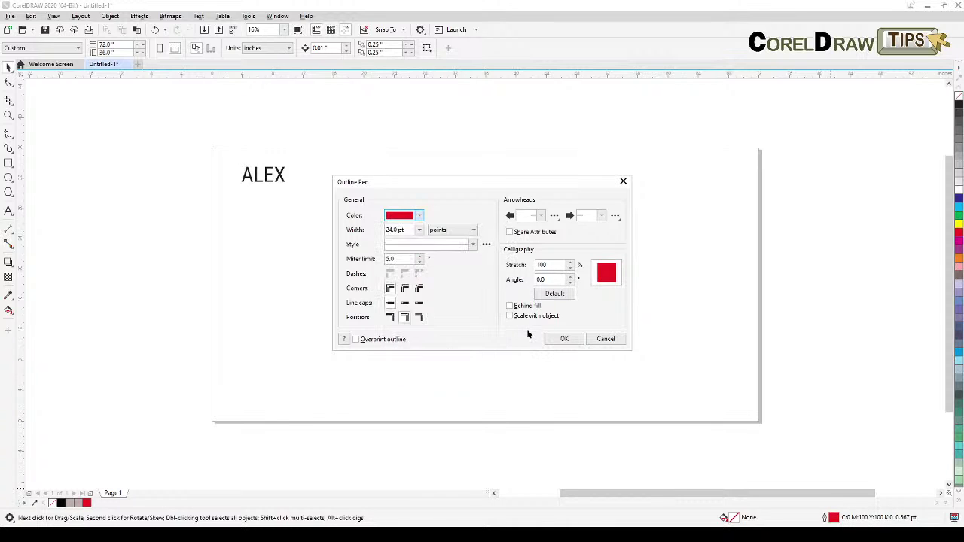
click(565, 340)
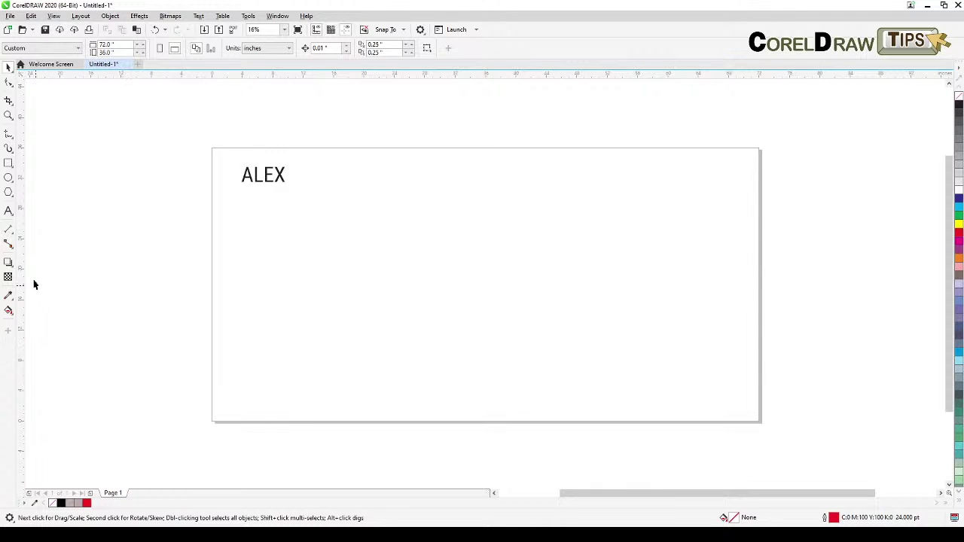
Draw a rectangle about 27 by 17 inches in the page's upper middle and three ellipses overlapping it or each other.
click(8, 162)
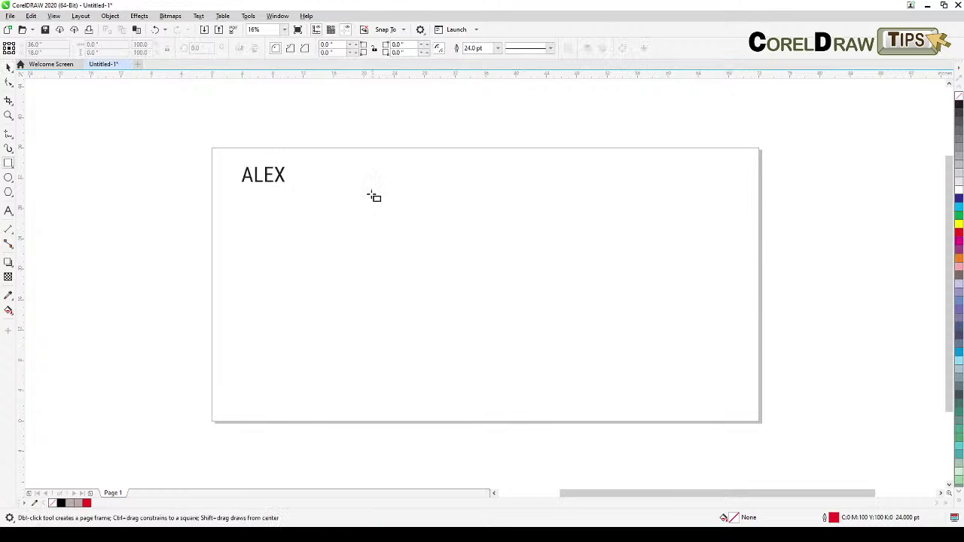
drag(366, 187, 572, 316)
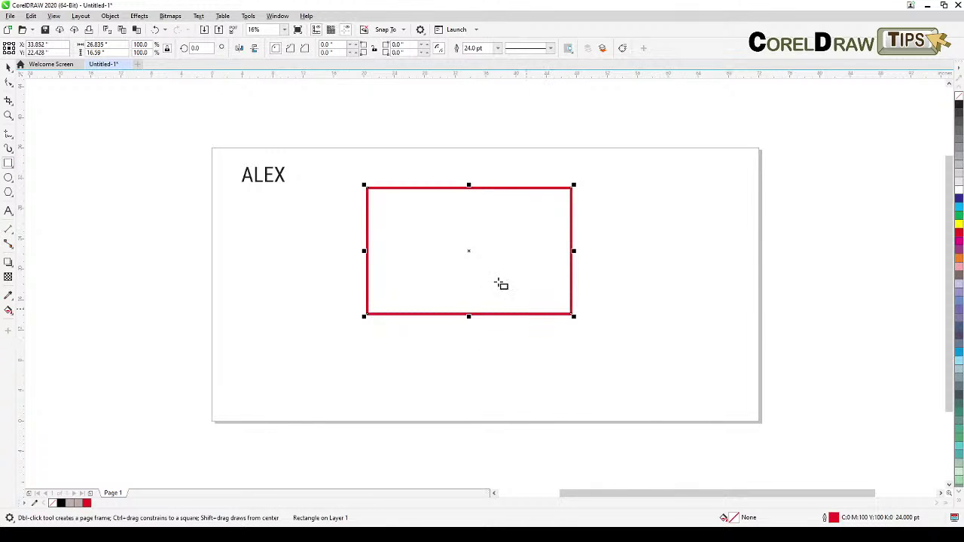
click(9, 178)
drag(280, 270, 449, 372)
mouse_move(456, 204)
mouse_down()
mouse_move(556, 339)
mouse_move(715, 406)
mouse_up()
mouse_move(541, 160)
mouse_down()
mouse_move(555, 228)
mouse_move(770, 332)
mouse_up()
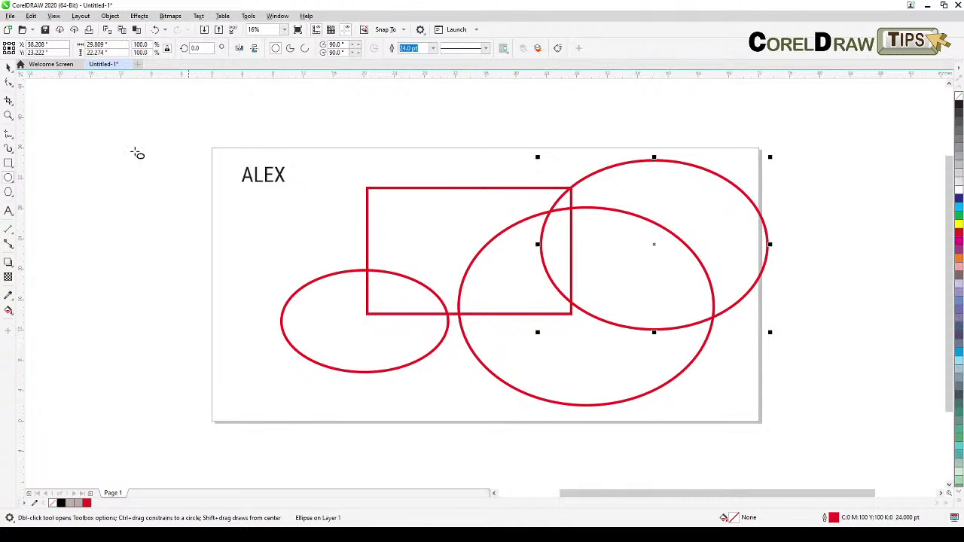
key(space)
key(Escape)
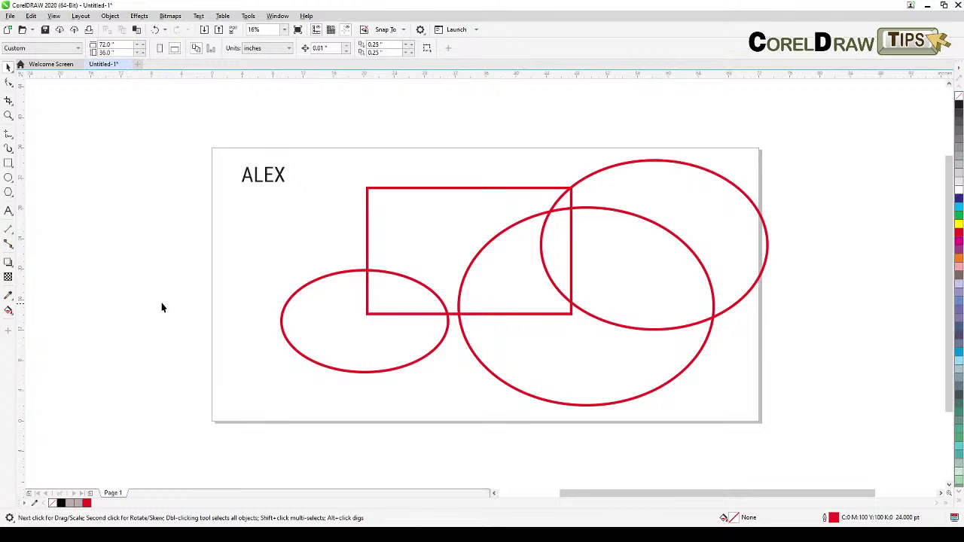
Add the text "TEXT" above the page, enlarge it to about 602 pt, and inspect its letter edges for an outline.
click(9, 212)
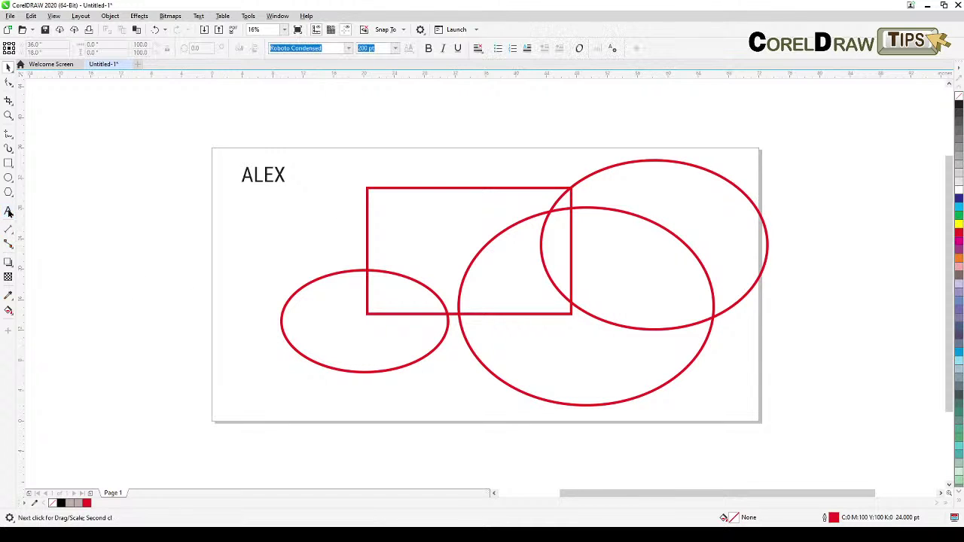
click(402, 131)
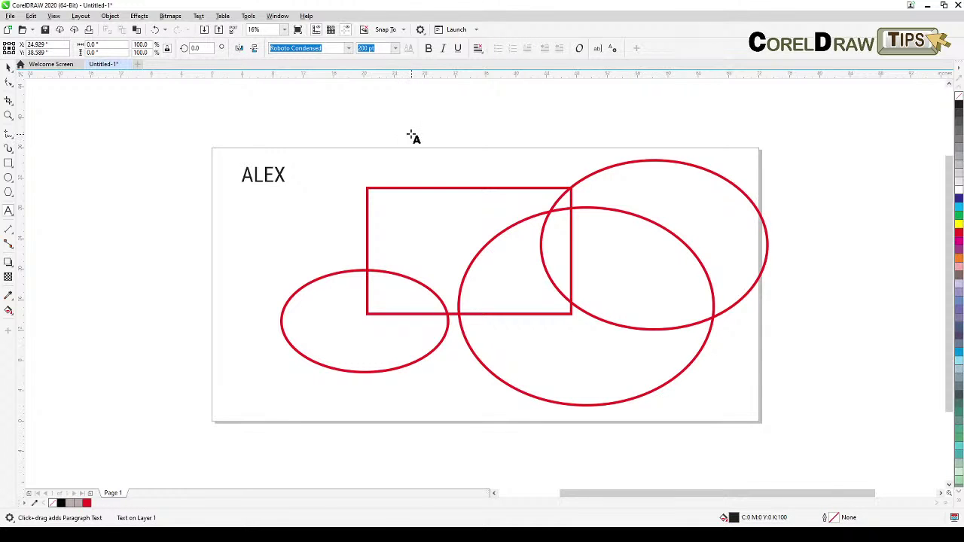
text(TEXT)
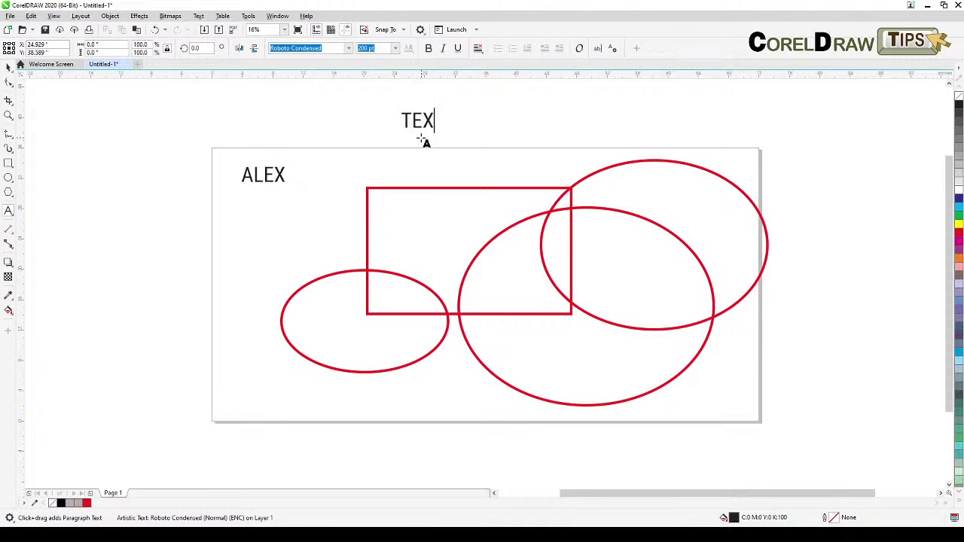
click(9, 68)
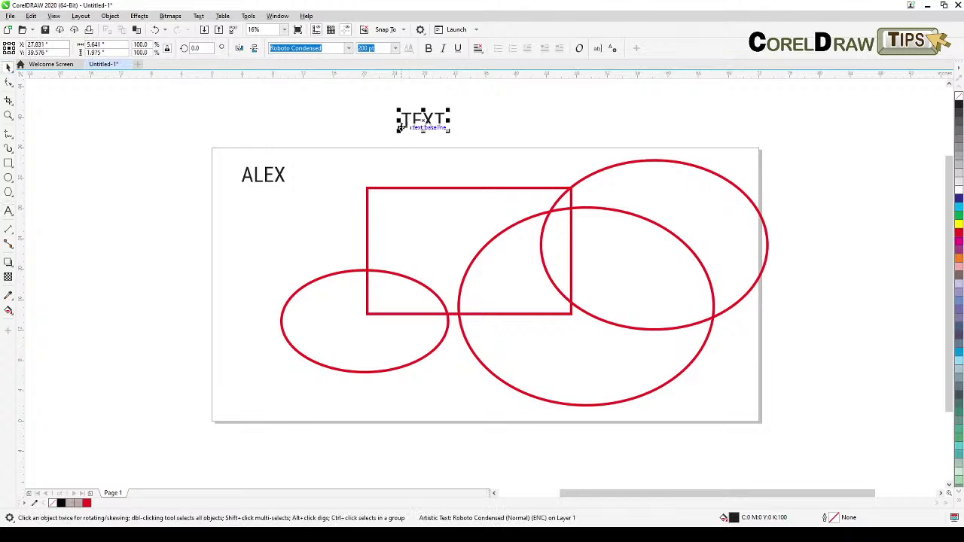
drag(450, 128, 531, 161)
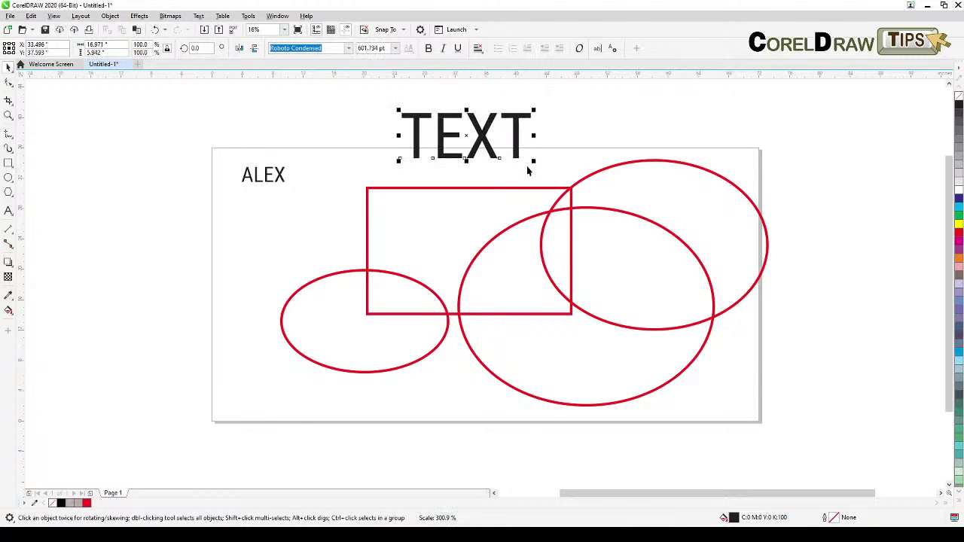
scroll(503, 137, up, 3)
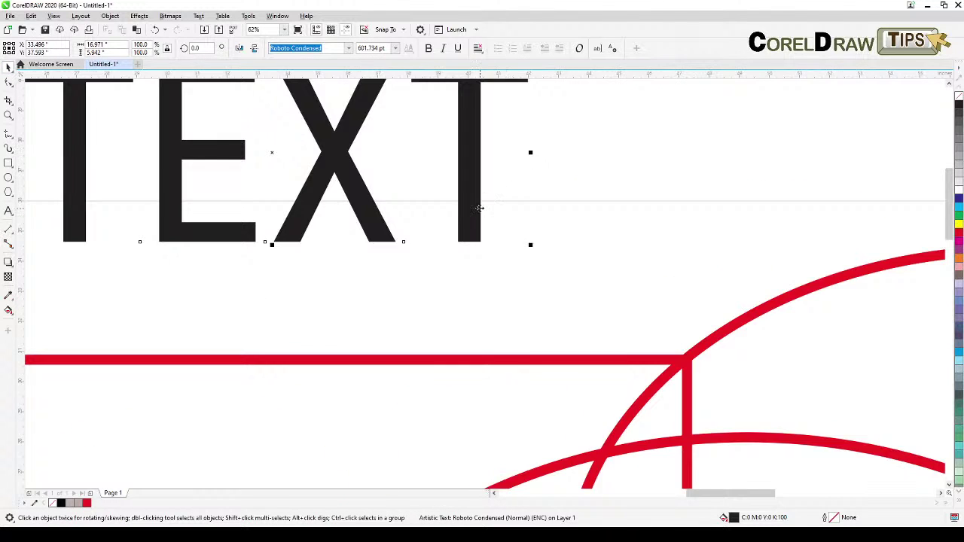
scroll(479, 209, up, 3)
scroll(482, 214, down, 3)
scroll(487, 219, down, 2)
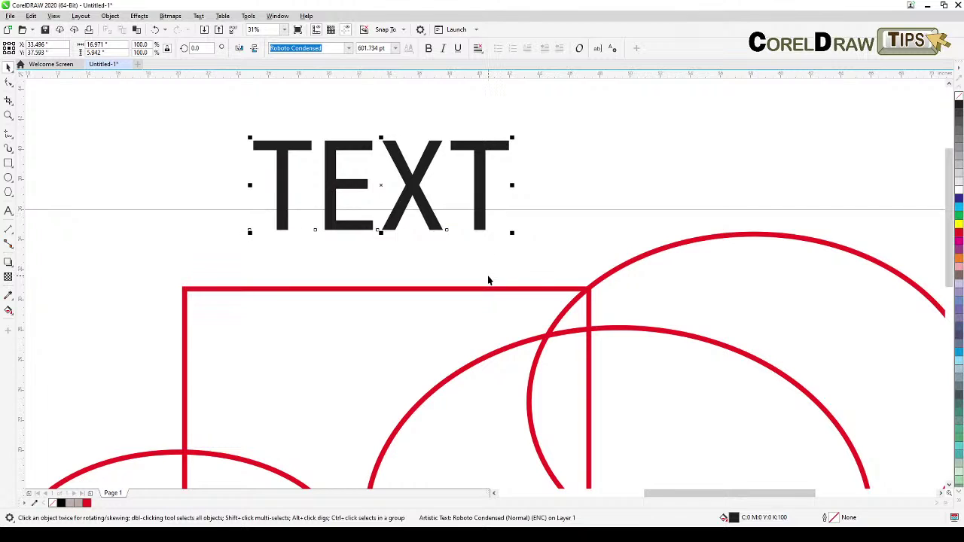
scroll(489, 277, down, 3)
Delete the enlarged "TEXT" sample above the page.
click(498, 230)
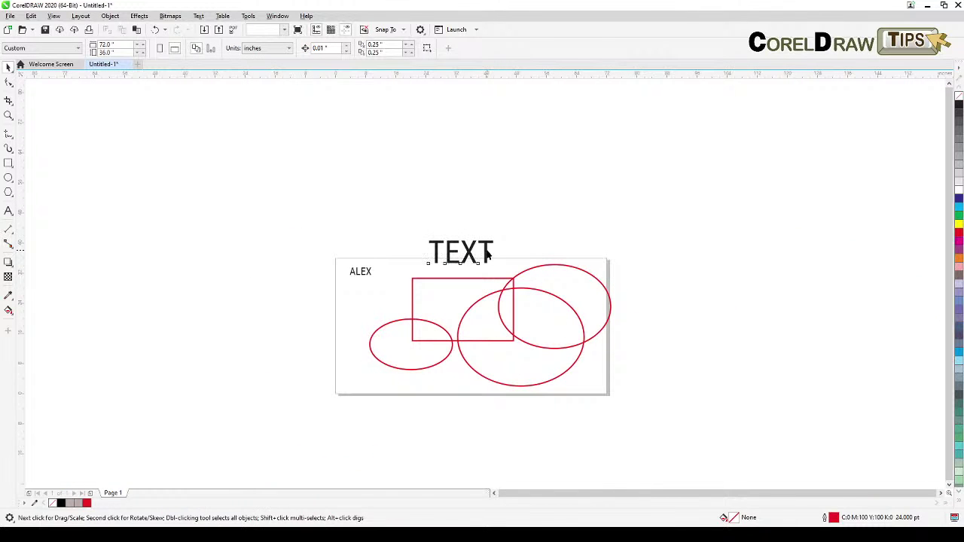
click(486, 256)
key(Delete)
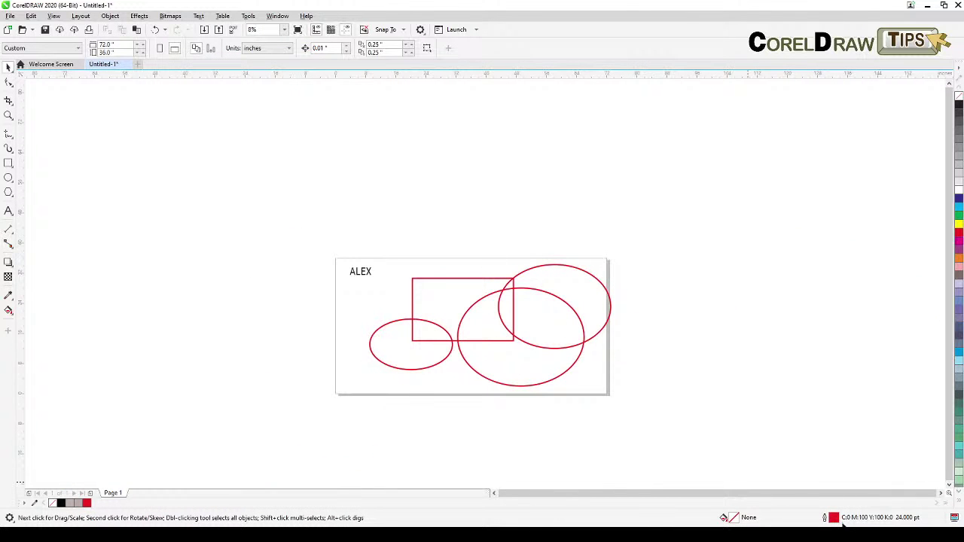
Reapply the red 24 pt default outline to both Artistic Text and Graphic objects.
double_click(834, 518)
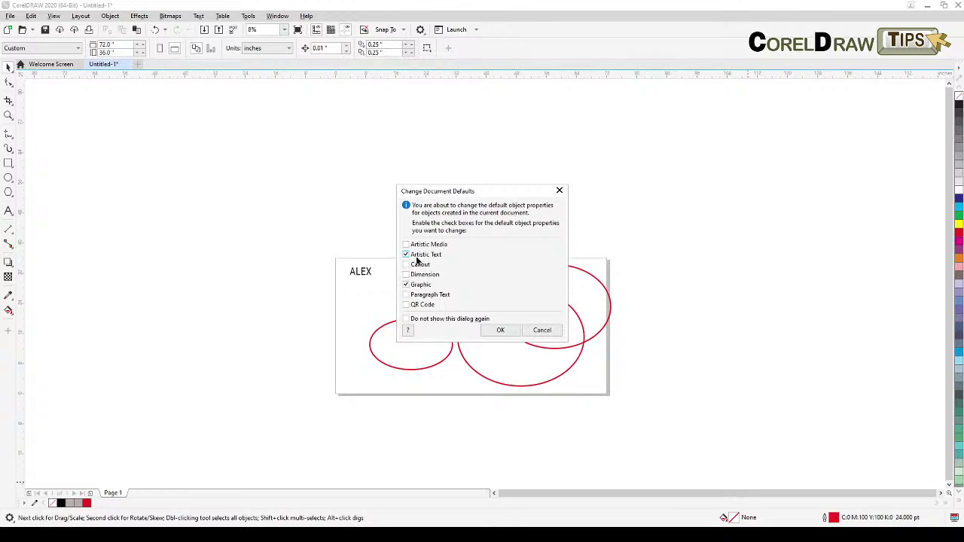
click(500, 332)
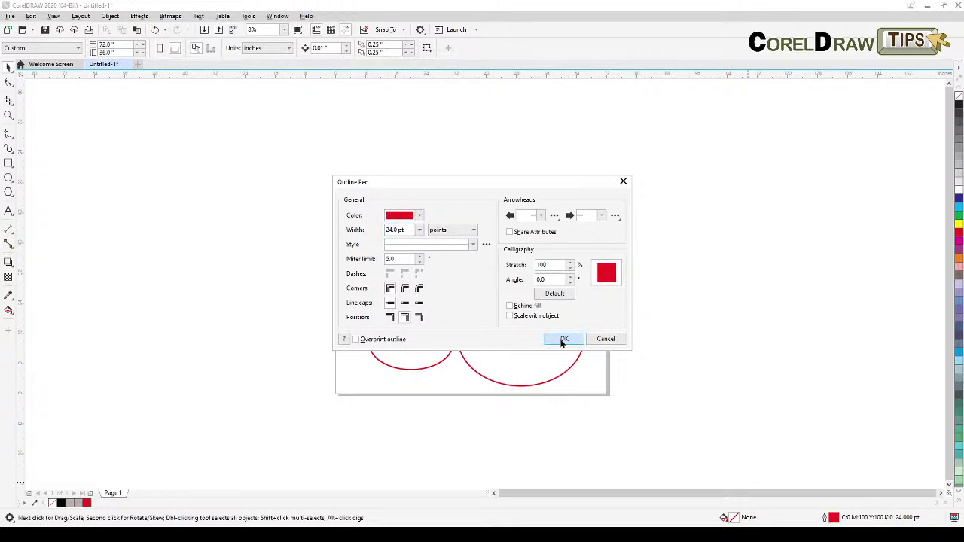
click(563, 339)
Add another sample name above the page and enlarge it proportionally to check the artistic text outline.
click(9, 211)
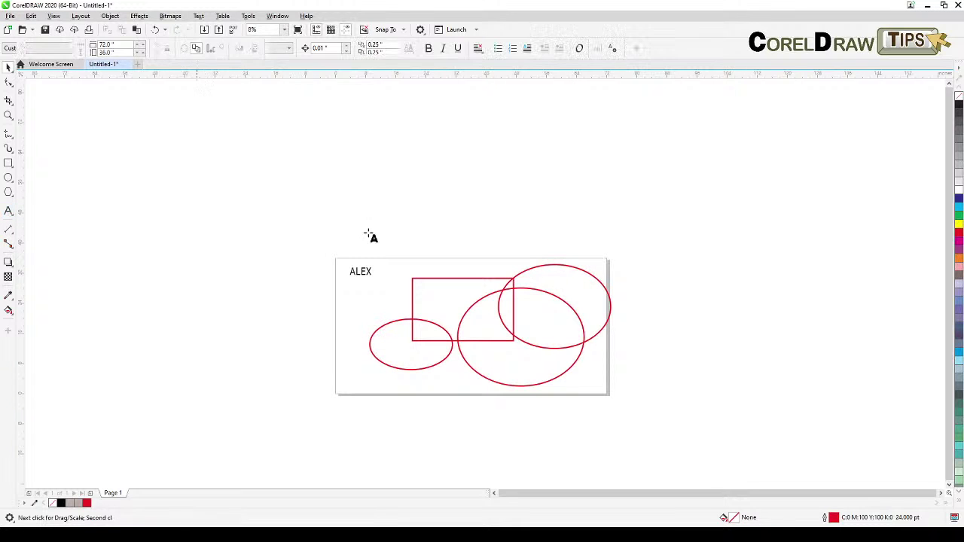
click(434, 220)
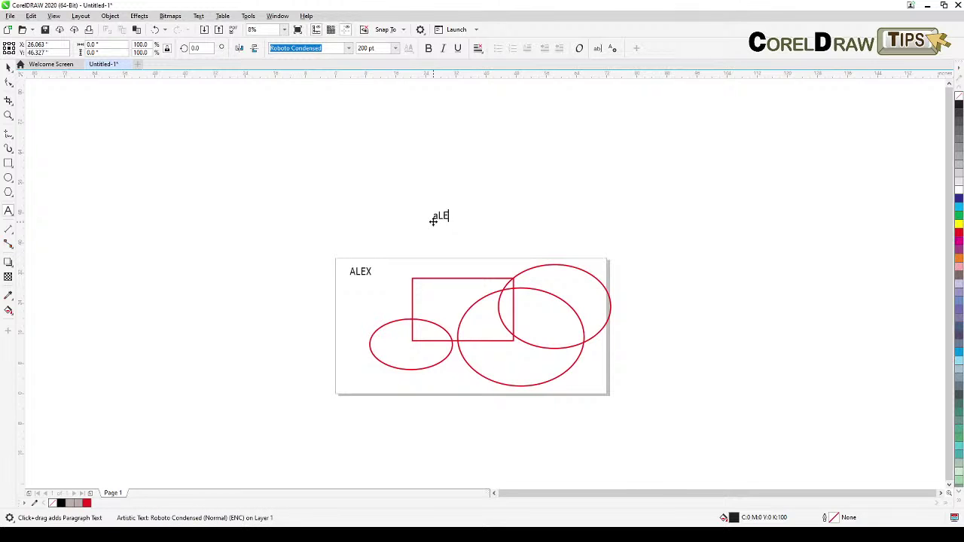
key(ctrl+space)
drag(457, 223, 557, 285)
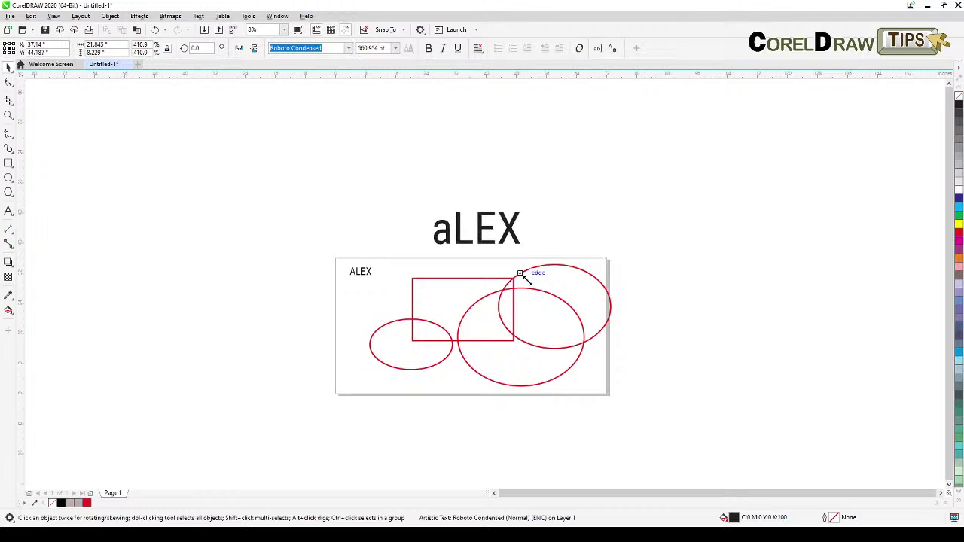
click(602, 238)
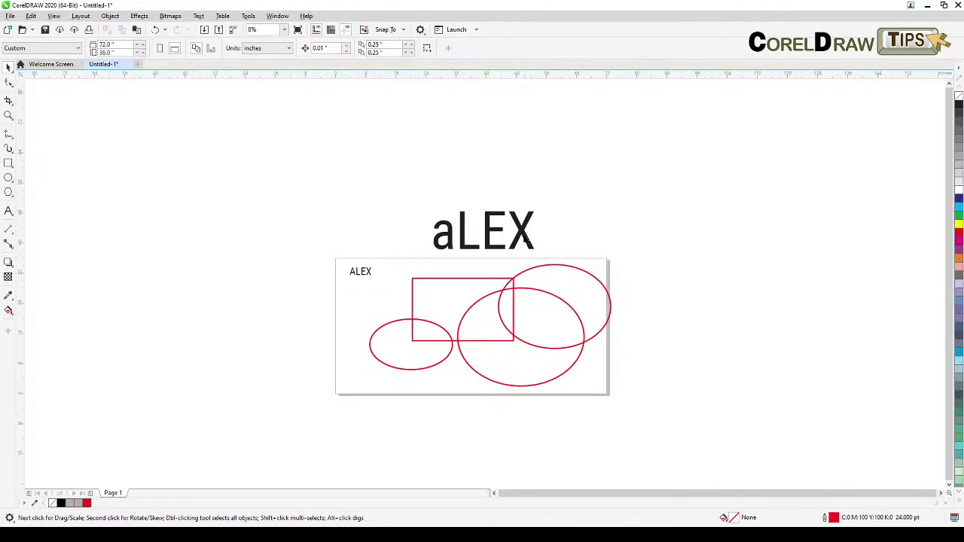
Delete the enlarged sample name above the page.
click(531, 241)
key(Delete)
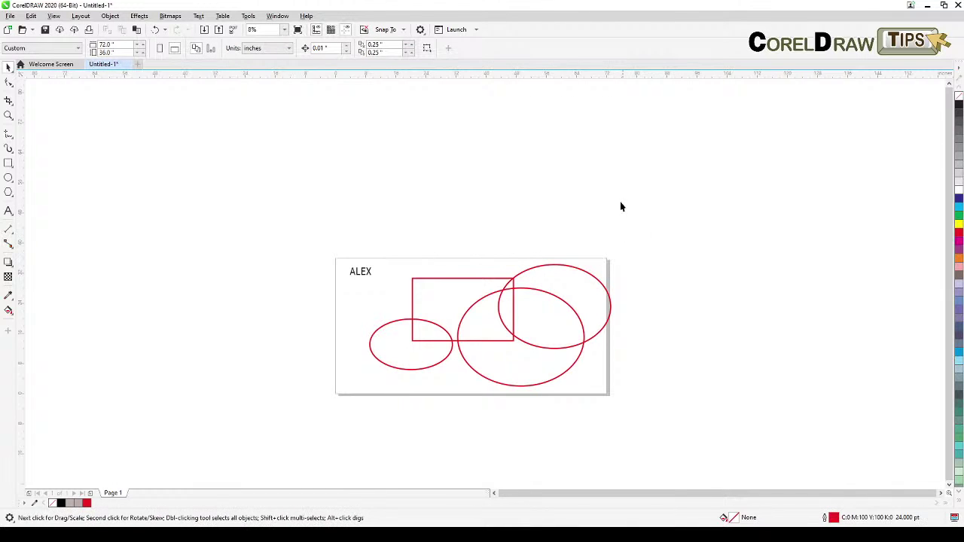
click(11, 211)
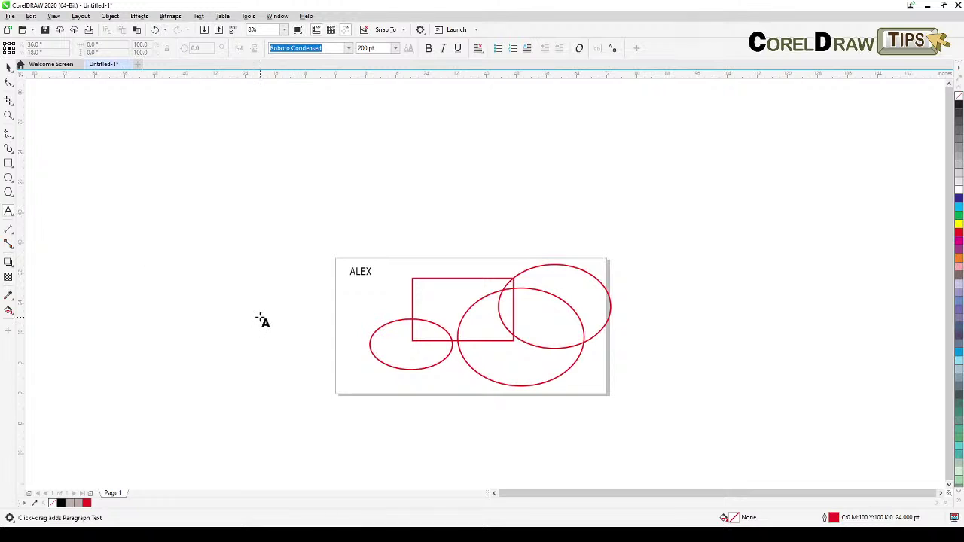
drag(261, 319, 290, 288)
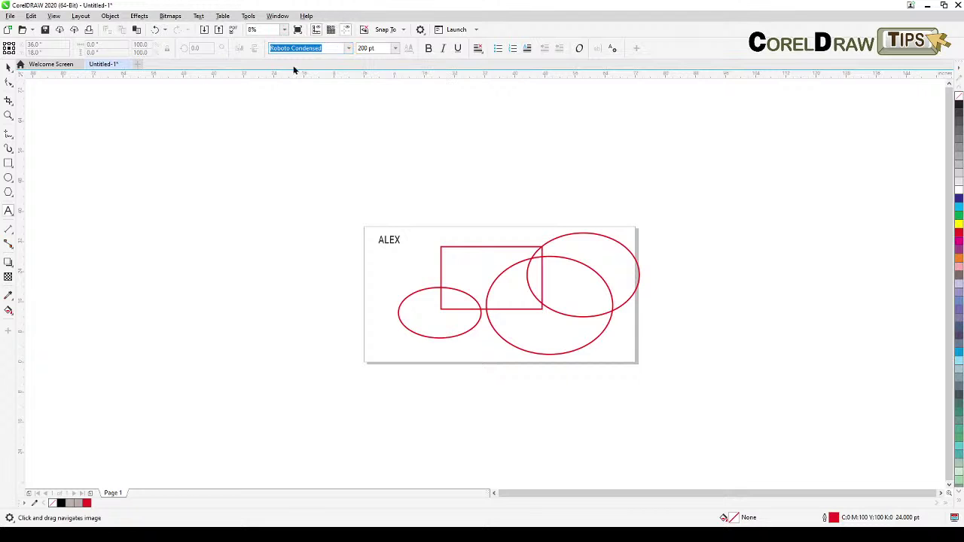
click(8, 69)
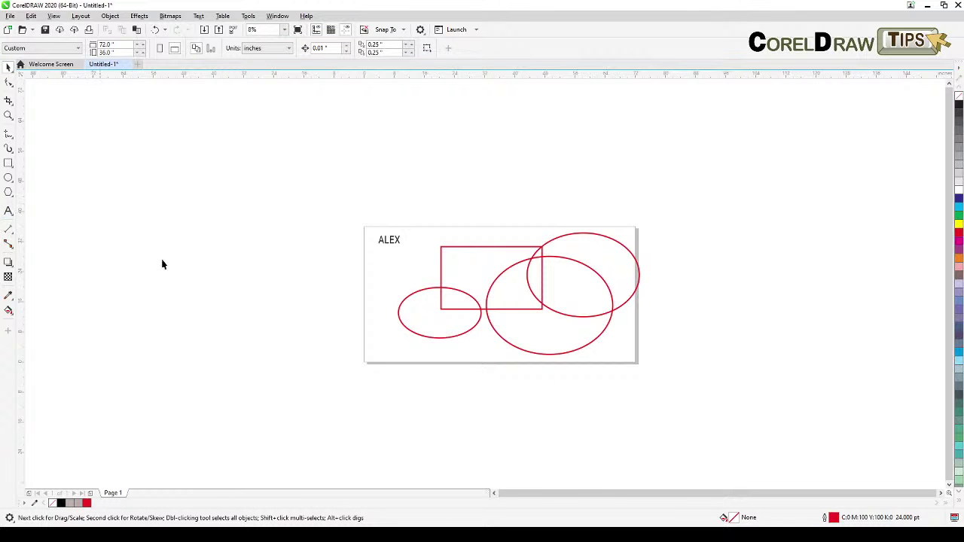
Enlarge the sample name near the page's upper-left corner proportionally to about 416 pt.
scroll(468, 328, up, 2)
scroll(466, 327, up, 3)
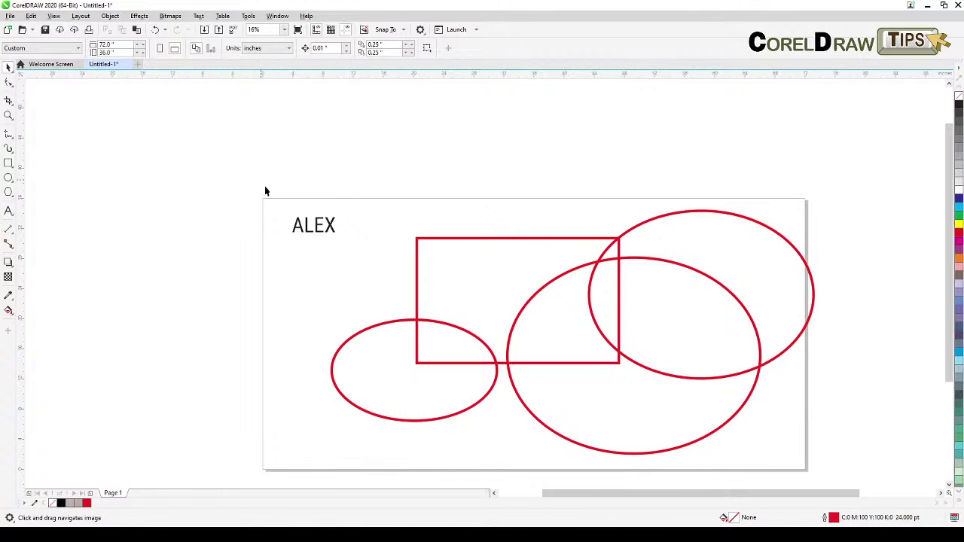
drag(264, 189, 383, 299)
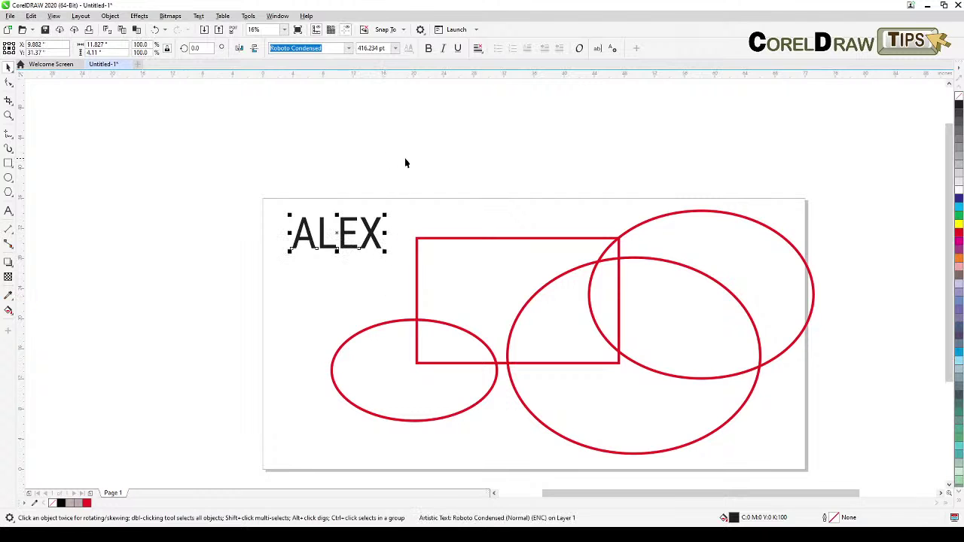
click(657, 408)
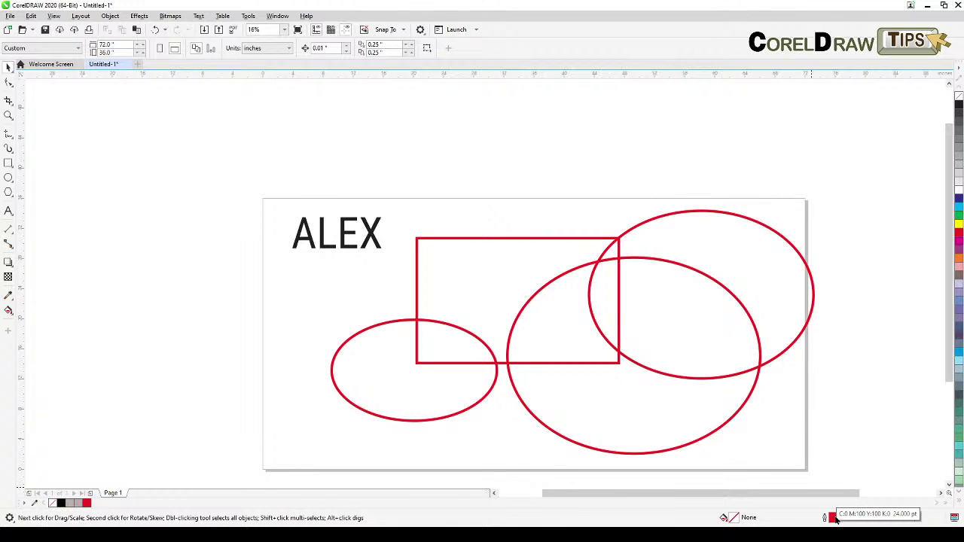
Delete the red-outlined rectangle and the three ellipses, keeping the sample name on the page.
scroll(790, 422, down, 2)
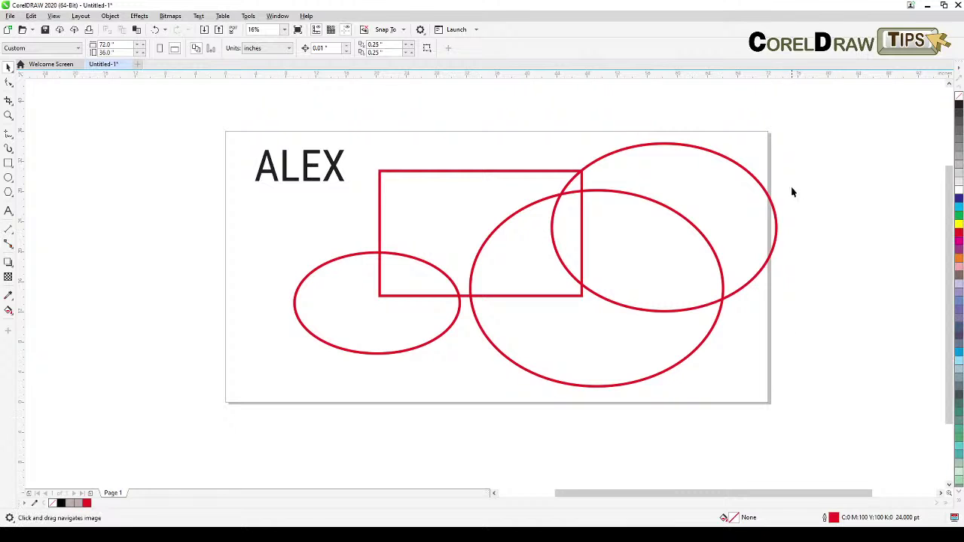
drag(811, 125, 285, 462)
key(Delete)
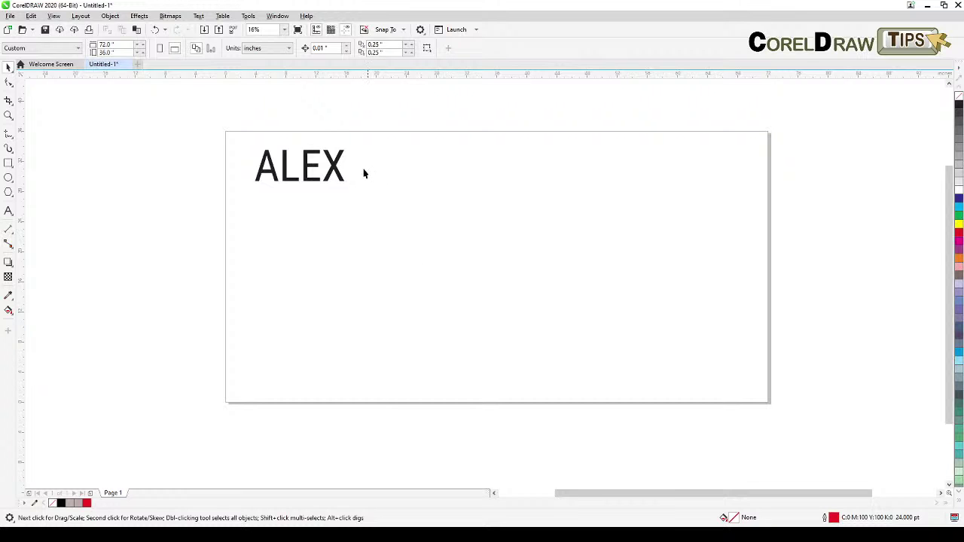
Draw a small rectangle above the page's upper-left corner and scale it proportionally to about 1.19 by 0.65 inches.
scroll(294, 154, up, 2)
drag(289, 155, 387, 254)
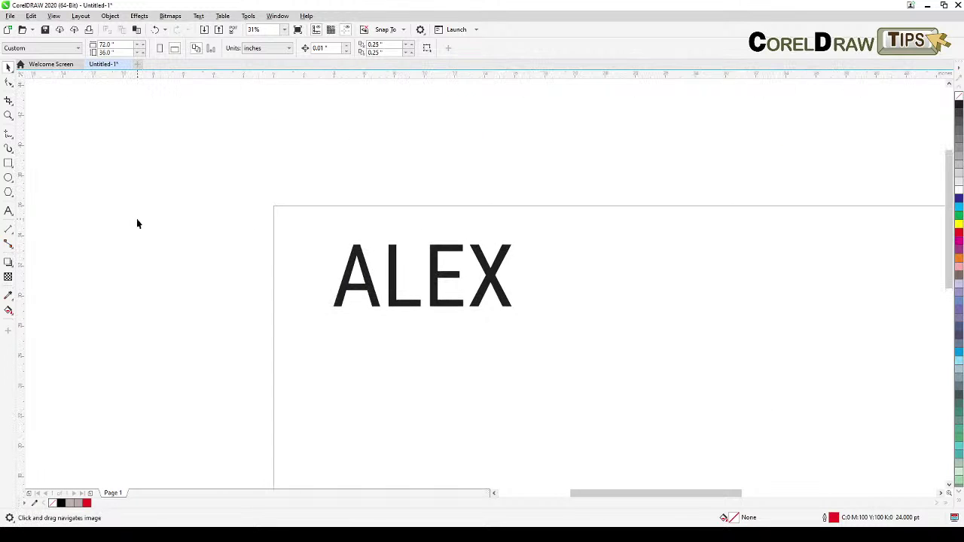
click(8, 163)
drag(269, 155, 306, 172)
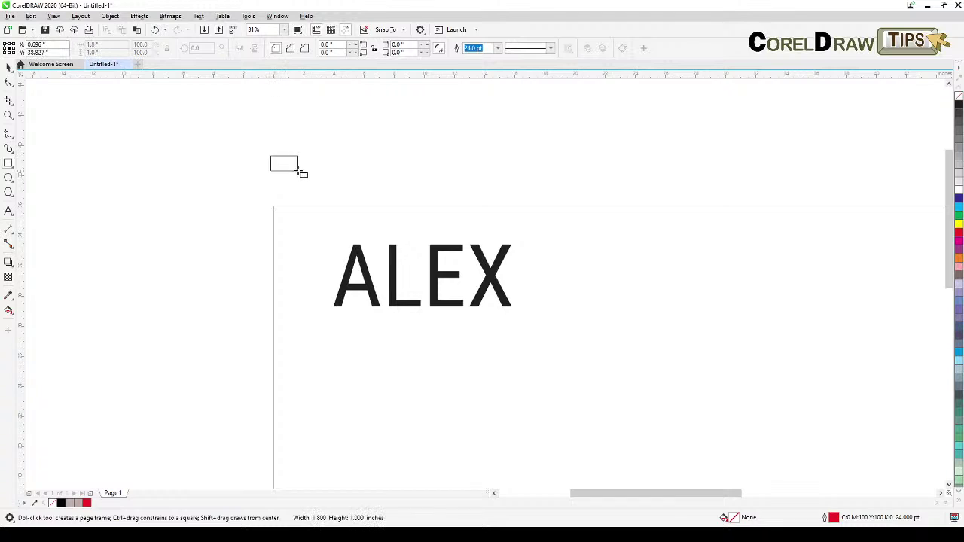
scroll(275, 153, up, 2)
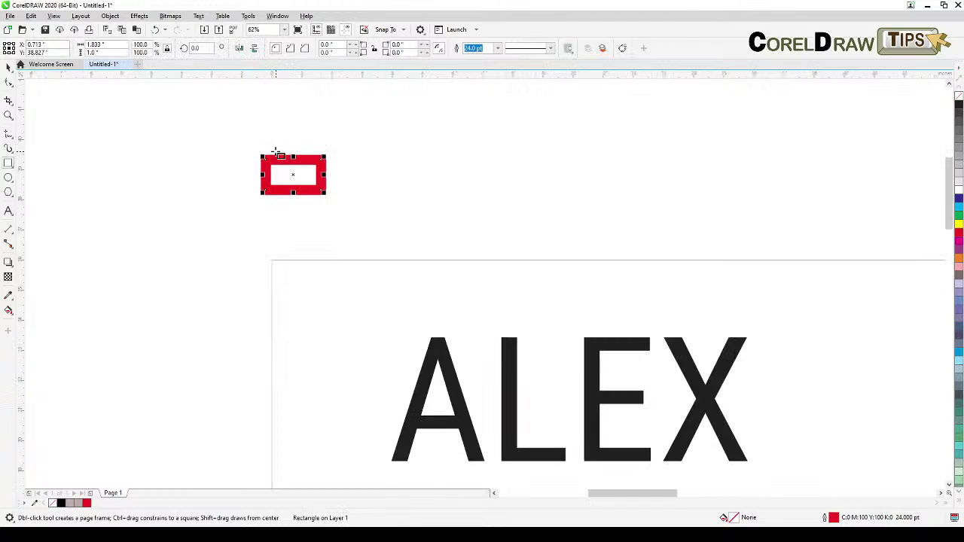
click(7, 68)
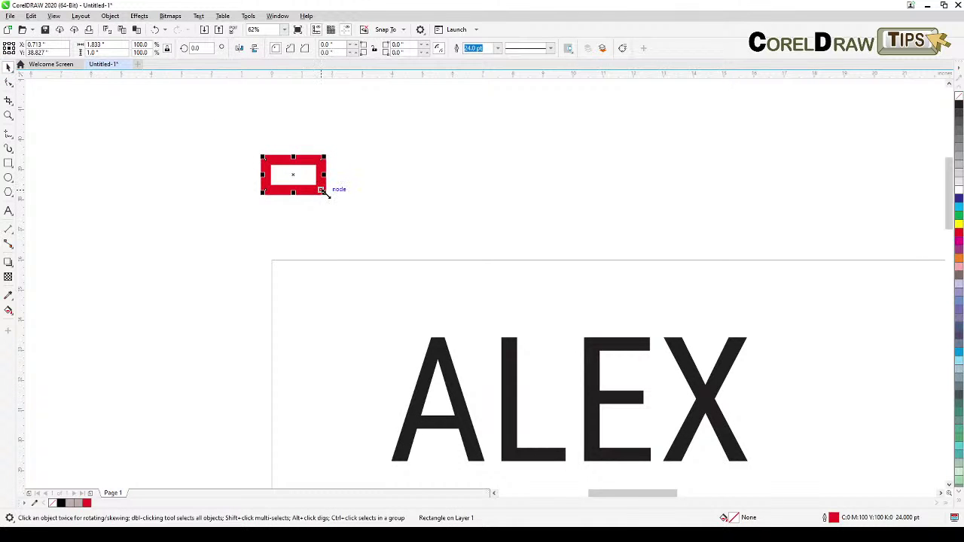
drag(322, 191, 305, 183)
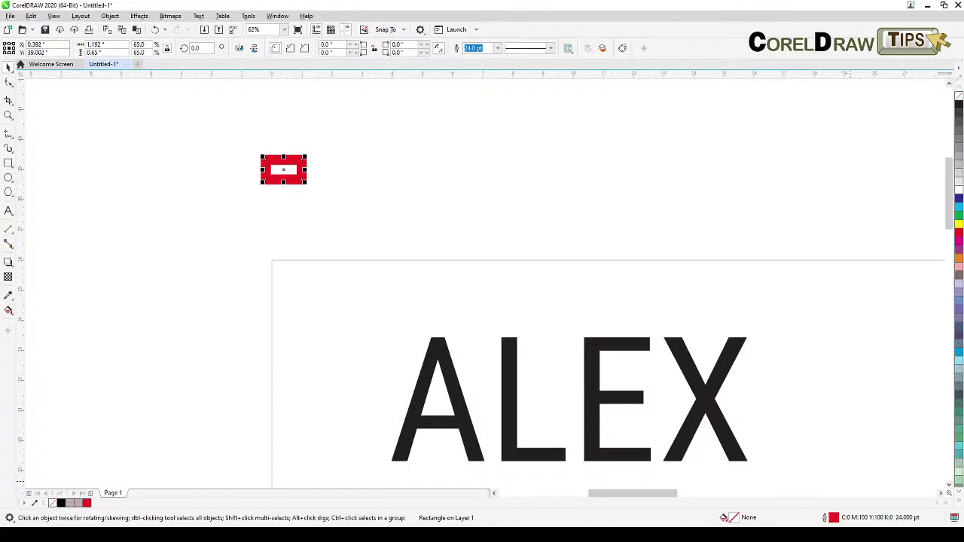
Set the document's default outline width for Graphic objects to Hairline.
double_click(825, 518)
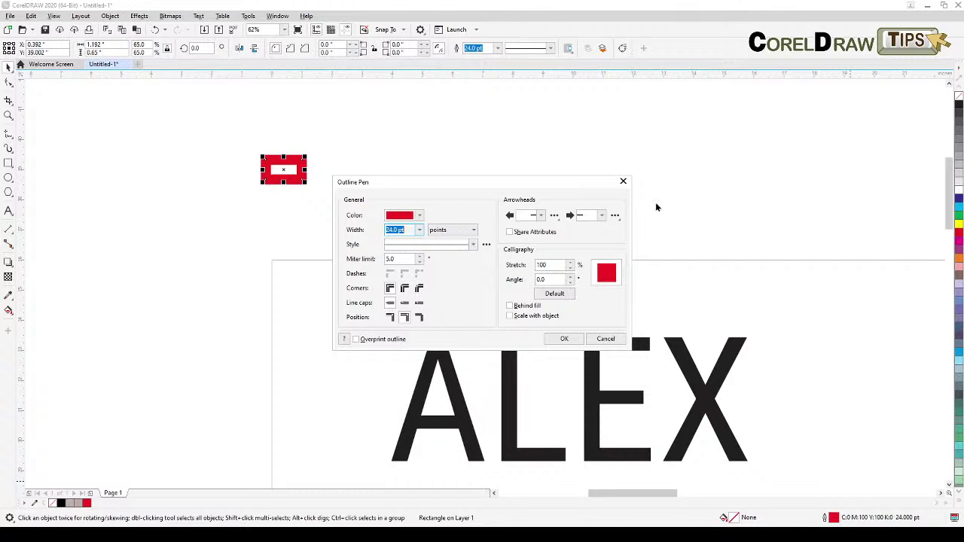
click(624, 182)
click(655, 179)
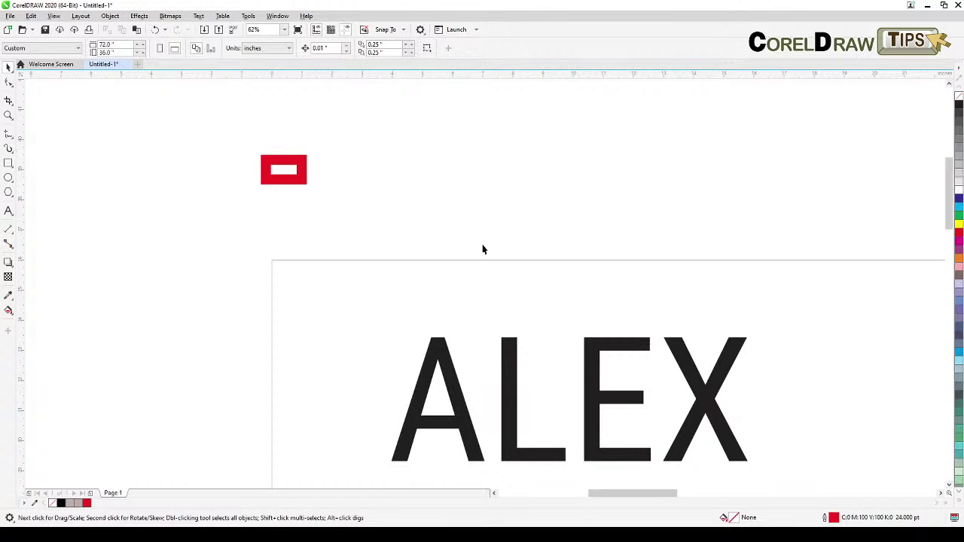
double_click(825, 518)
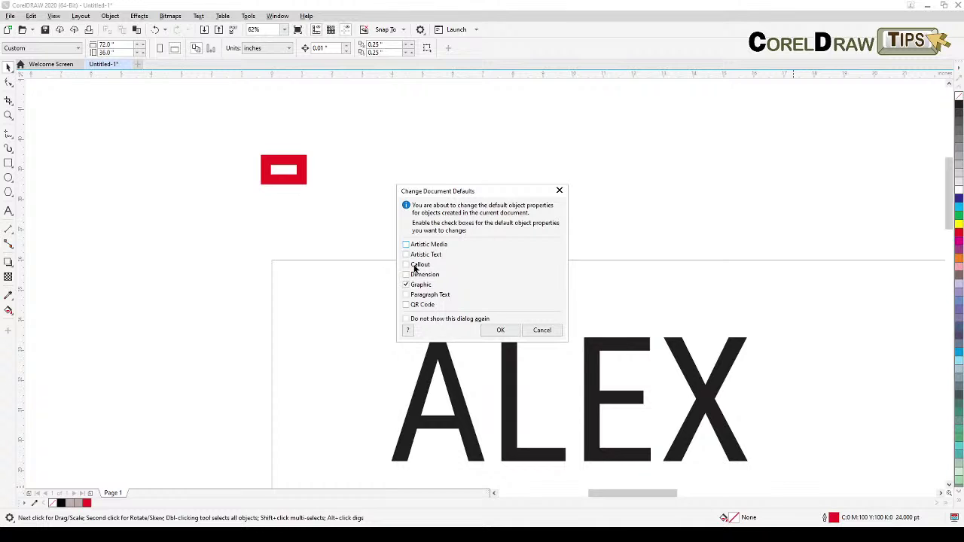
click(499, 331)
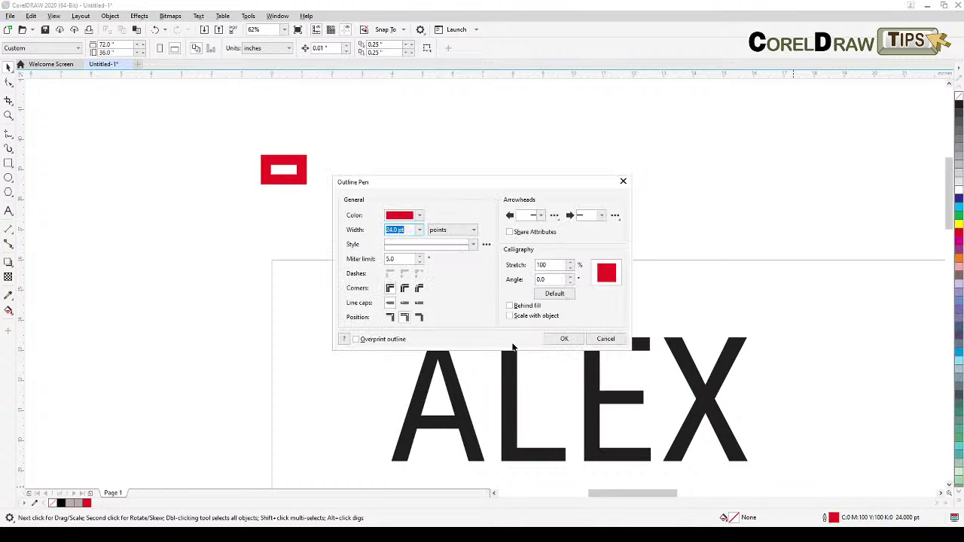
click(416, 231)
click(403, 250)
click(564, 339)
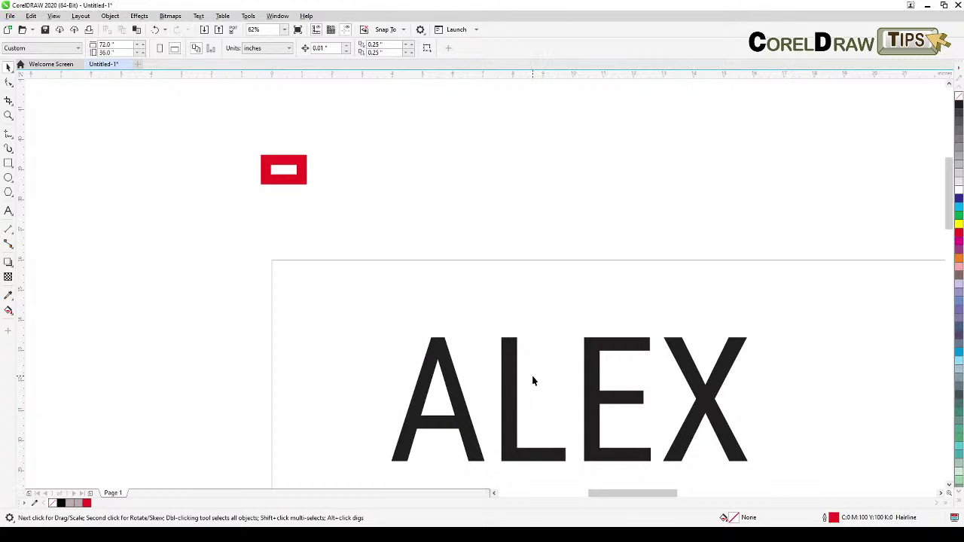
Draw three overlapping rectangles about 5 inches wide above the sample name to test the hairline default.
click(8, 163)
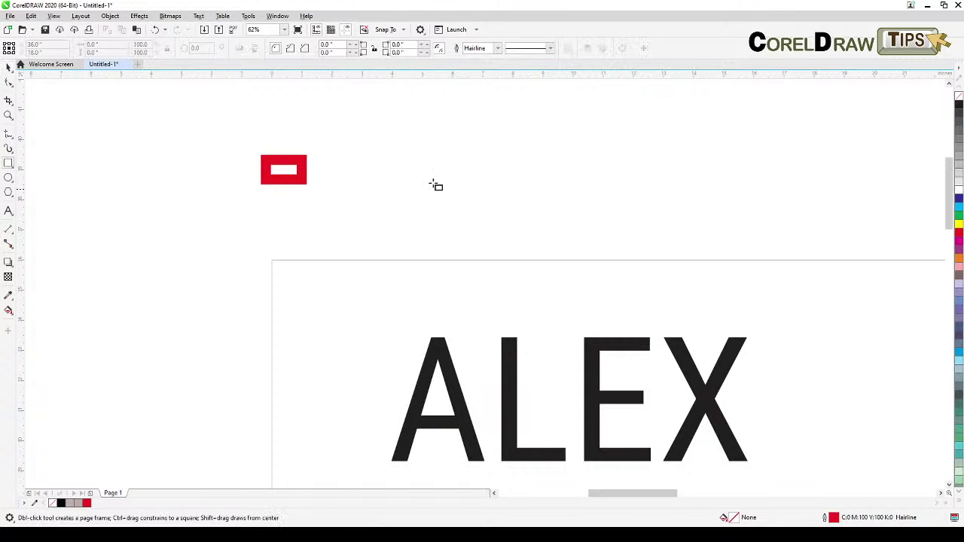
drag(397, 160, 539, 240)
drag(461, 193, 609, 287)
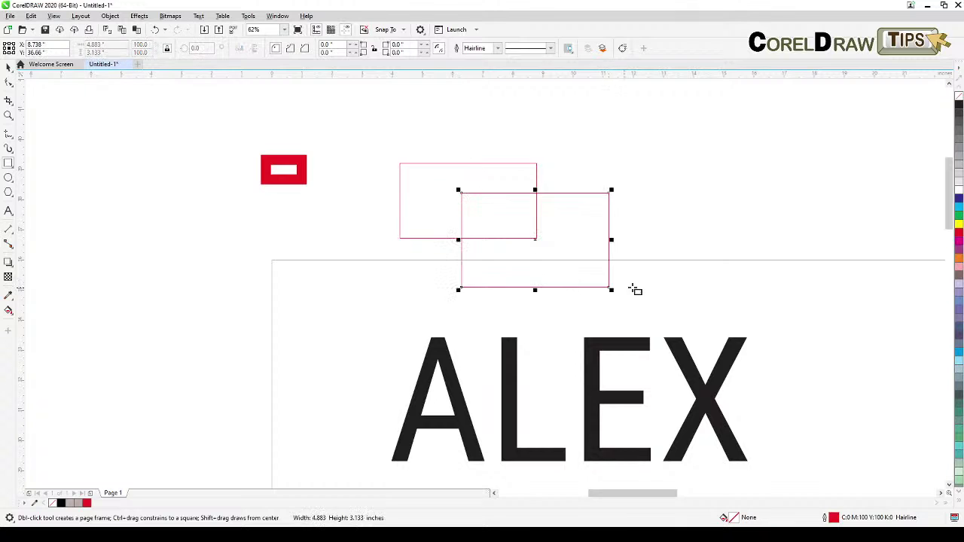
mouse_move(506, 138)
mouse_down()
mouse_move(553, 205)
mouse_move(661, 232)
mouse_up()
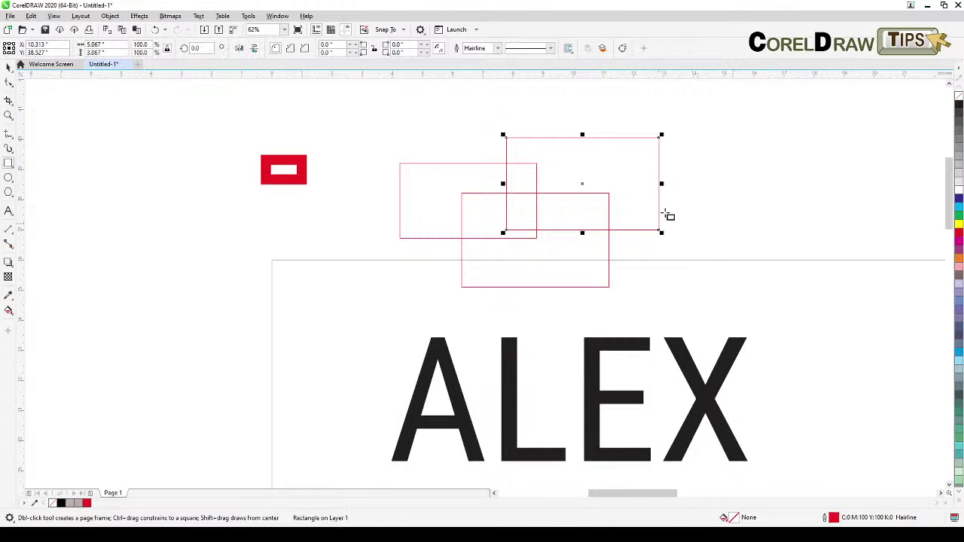
click(8, 66)
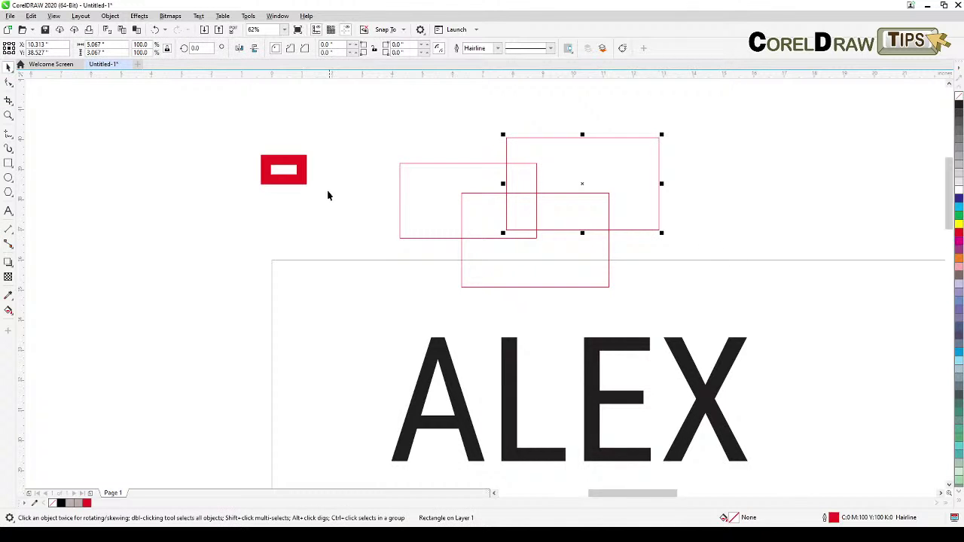
click(380, 262)
Delete the small thick-outlined rectangle and the three hairline rectangles.
scroll(377, 272, down, 2)
drag(382, 276, 325, 235)
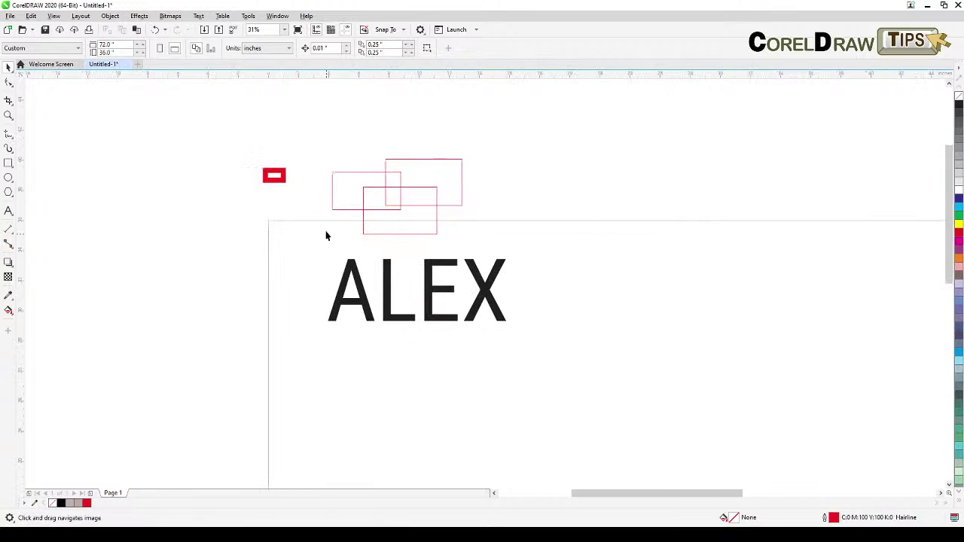
drag(217, 128, 516, 261)
key(Delete)
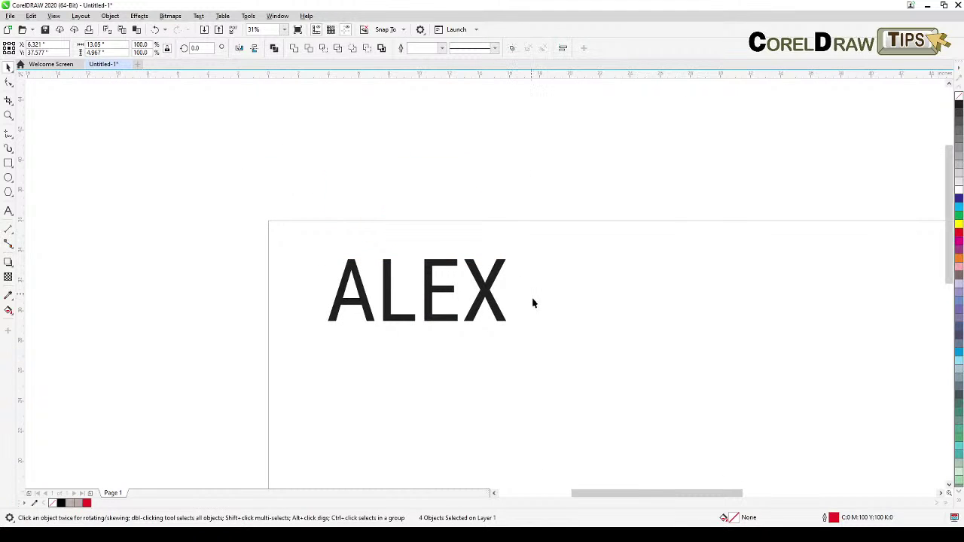
Delete the sample name from the page to leave the document empty.
drag(550, 368, 509, 310)
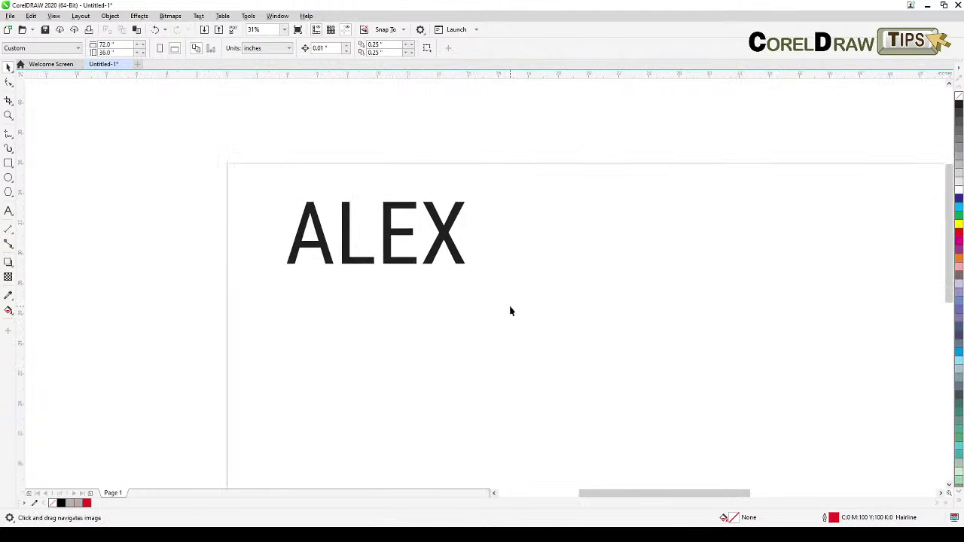
drag(542, 376, 469, 349)
scroll(508, 380, down, 2)
scroll(432, 323, up, 2)
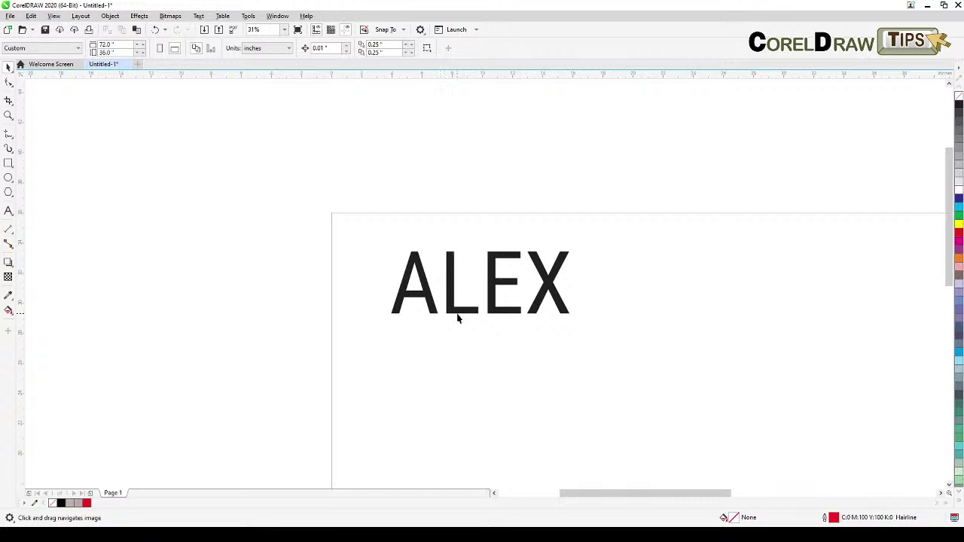
scroll(512, 323, up, 2)
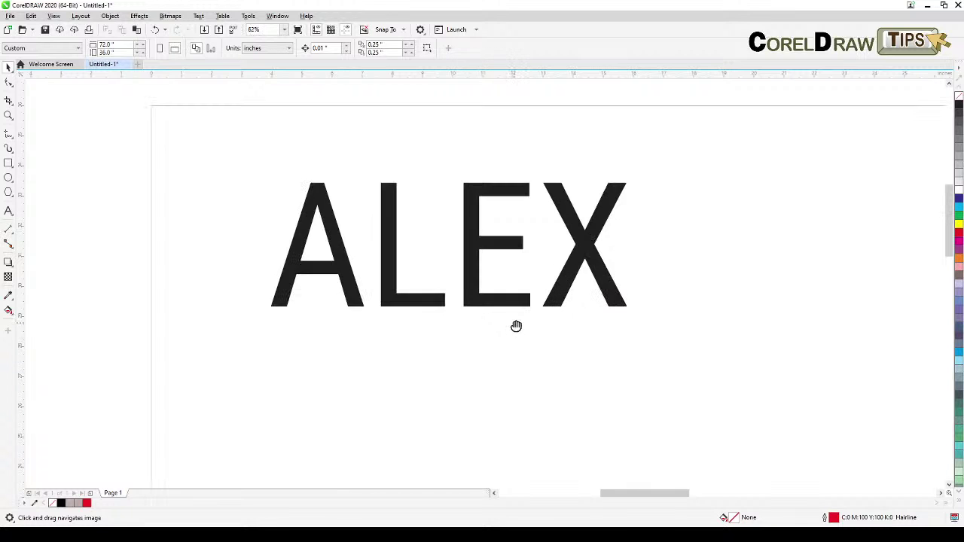
scroll(508, 329, down, 2)
scroll(508, 329, down, 3)
drag(345, 258, 504, 332)
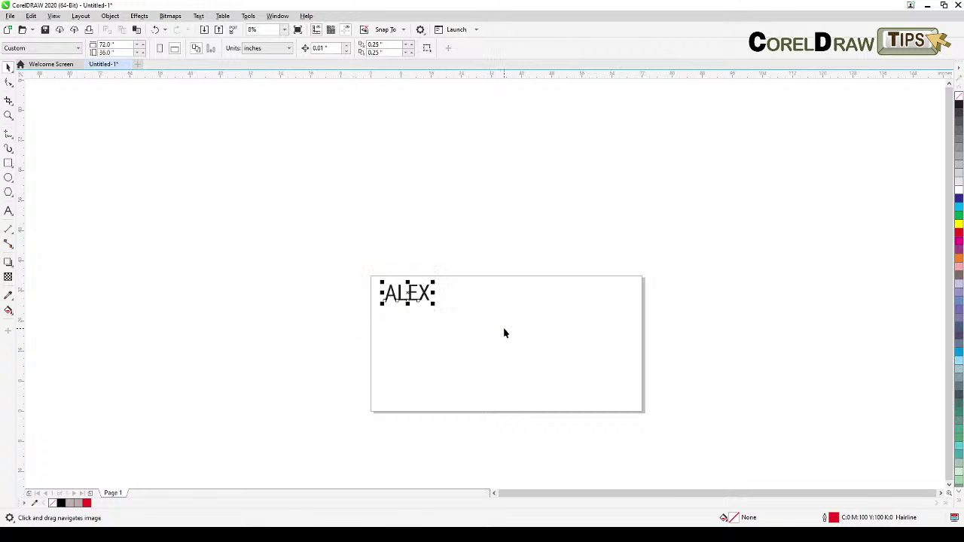
key(Delete)
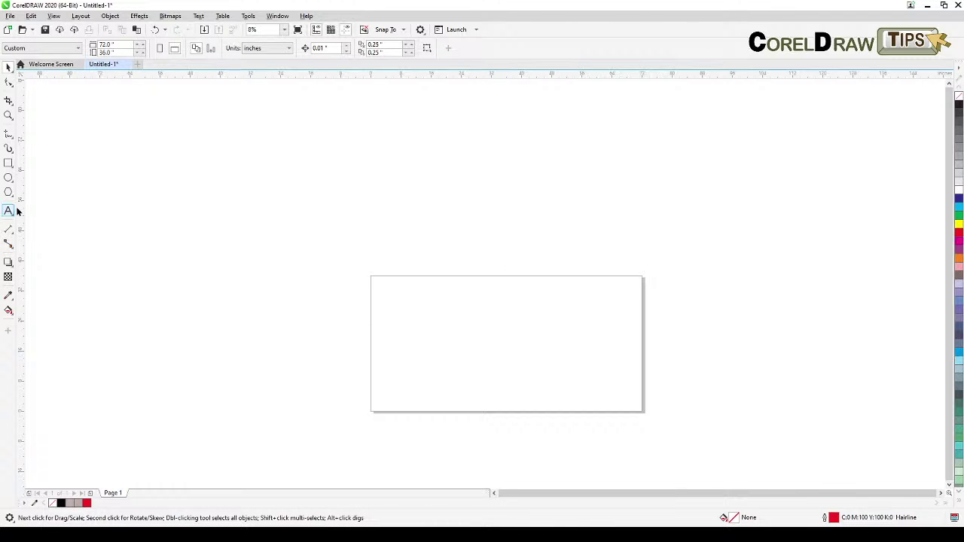
scroll(434, 323, up, 2)
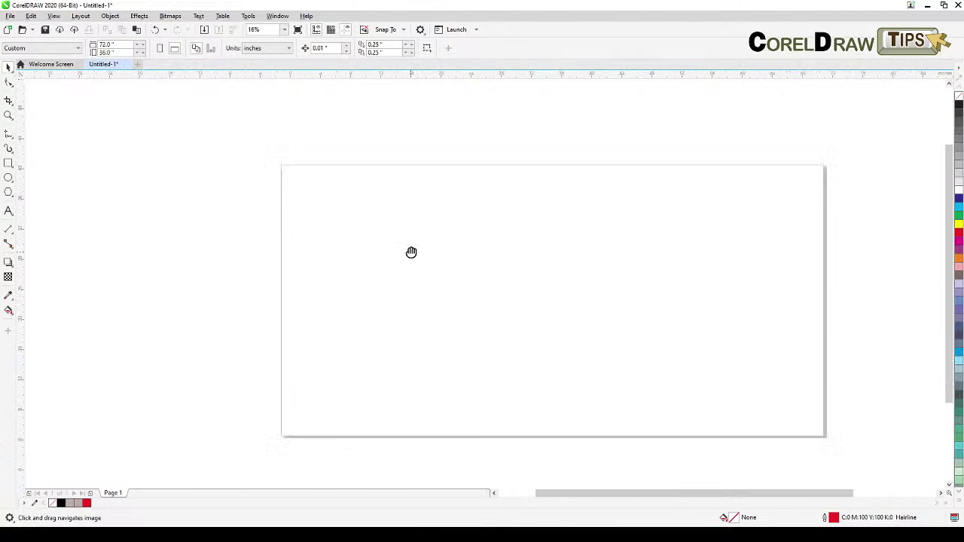
drag(445, 264, 423, 263)
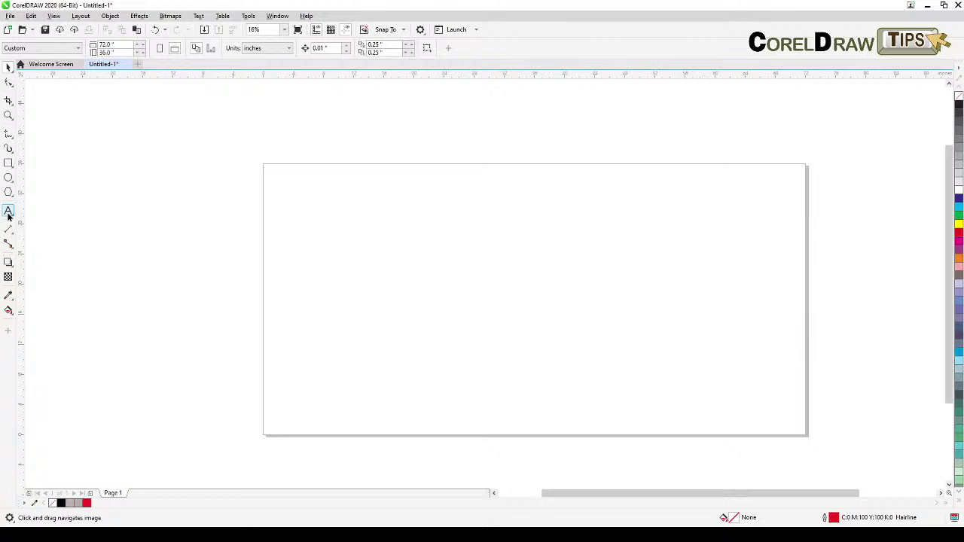
click(8, 212)
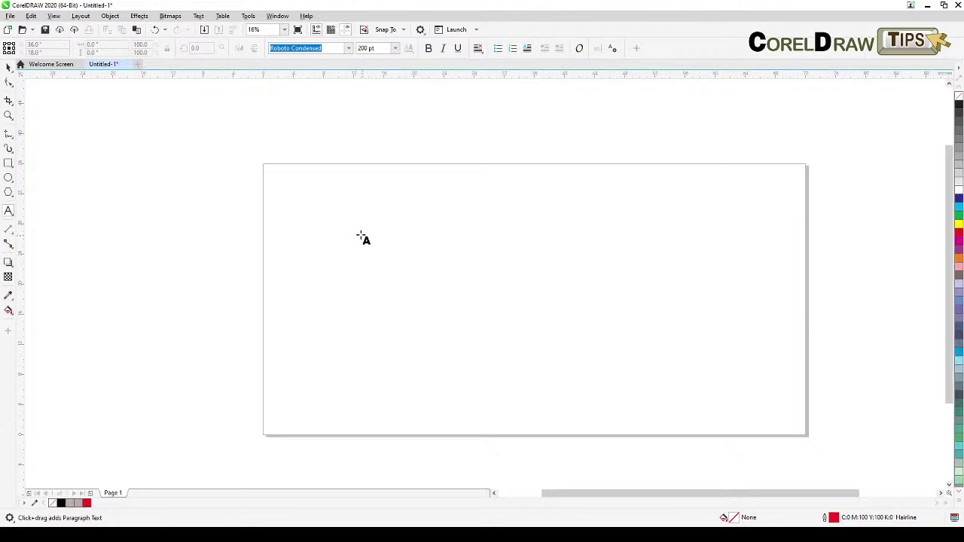
click(8, 66)
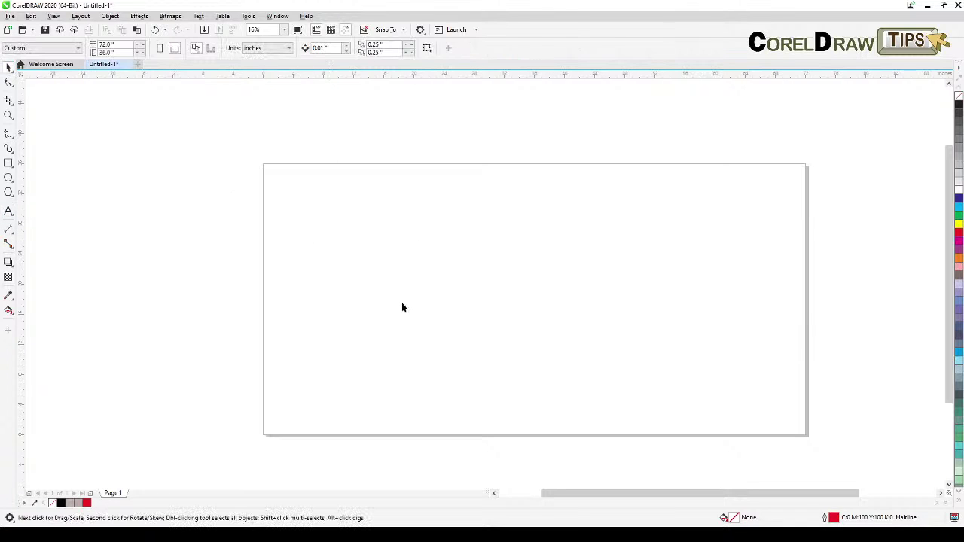